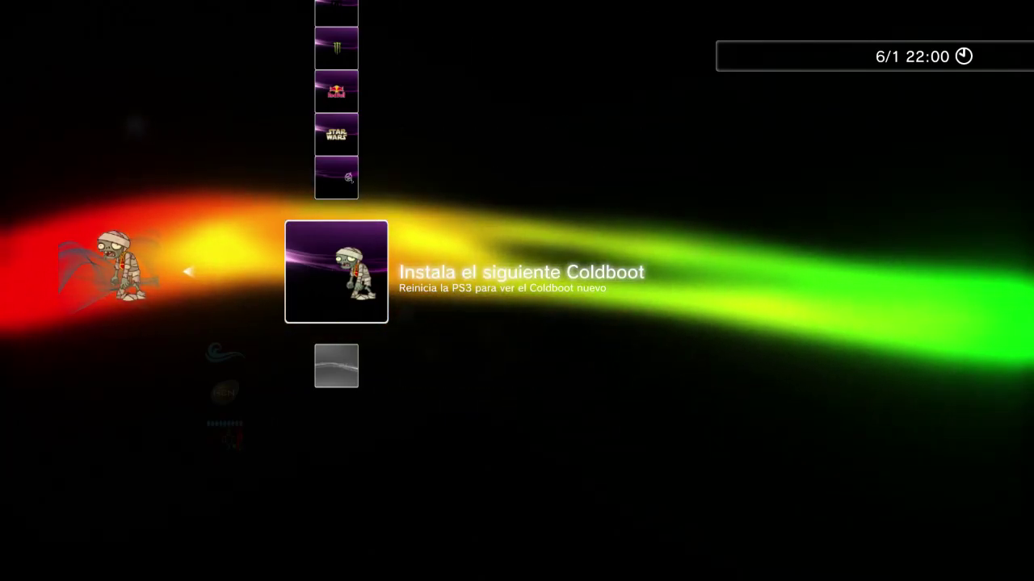
pyautogui.press('Escape')
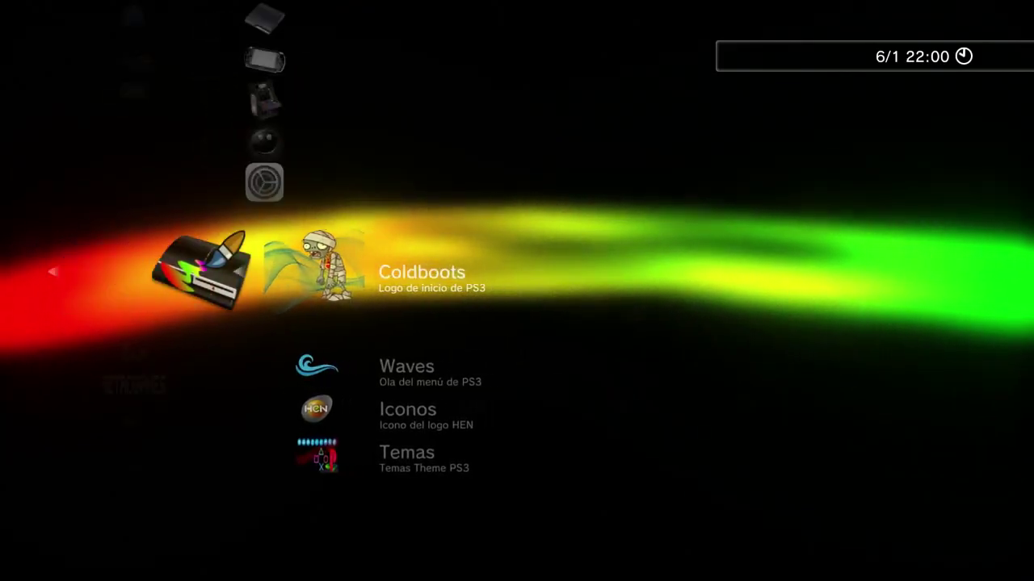
pyautogui.press('Escape')
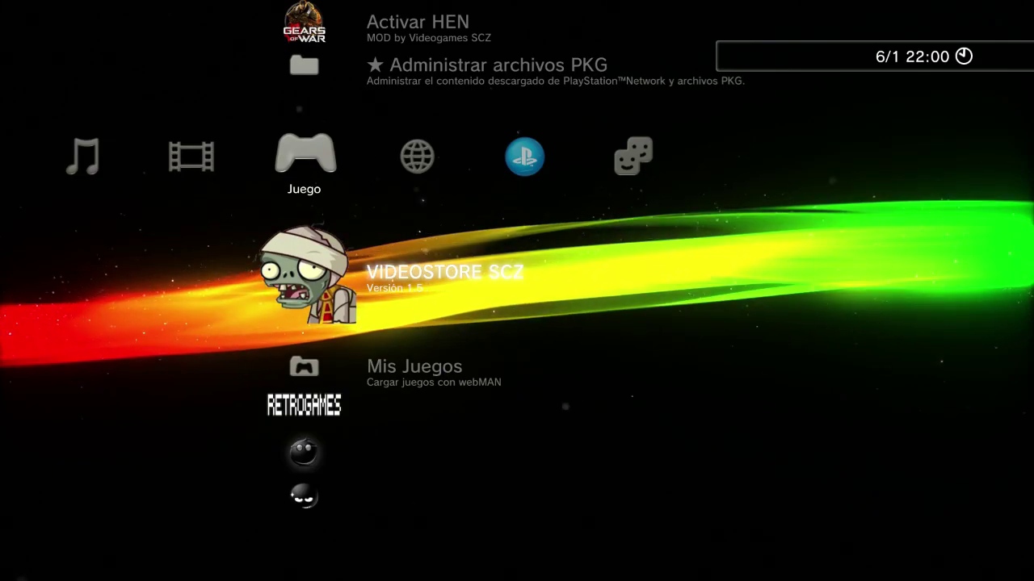
pyautogui.press('Up')
pyautogui.press('Up')
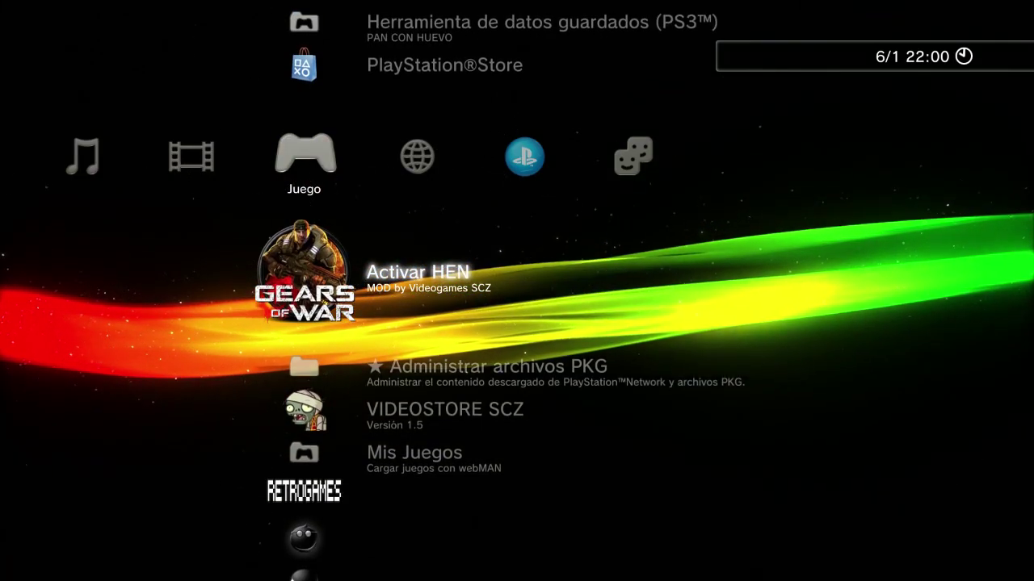
pyautogui.press('Return')
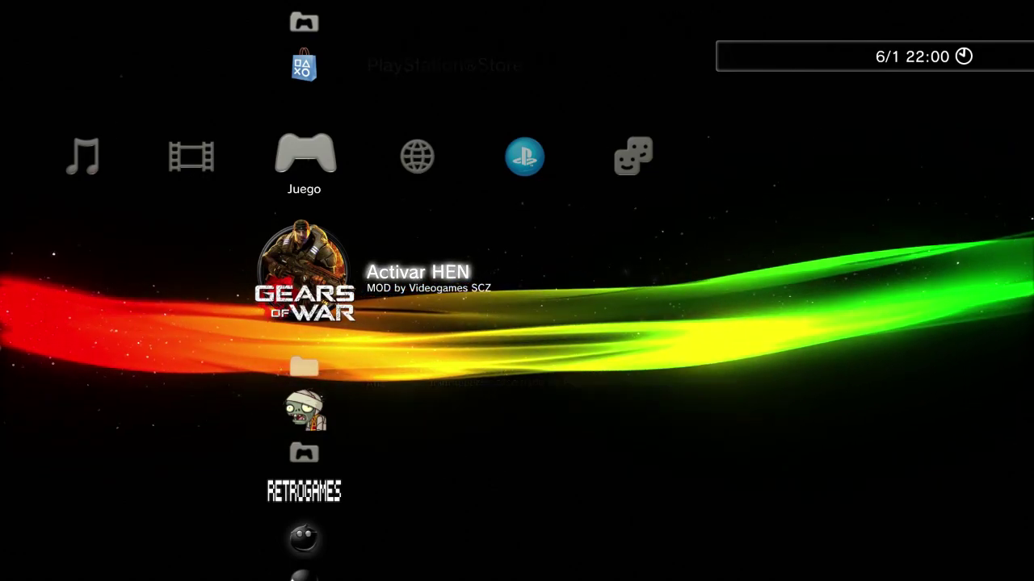
pyautogui.press('Down')
pyautogui.press('Down')
pyautogui.press('Down')
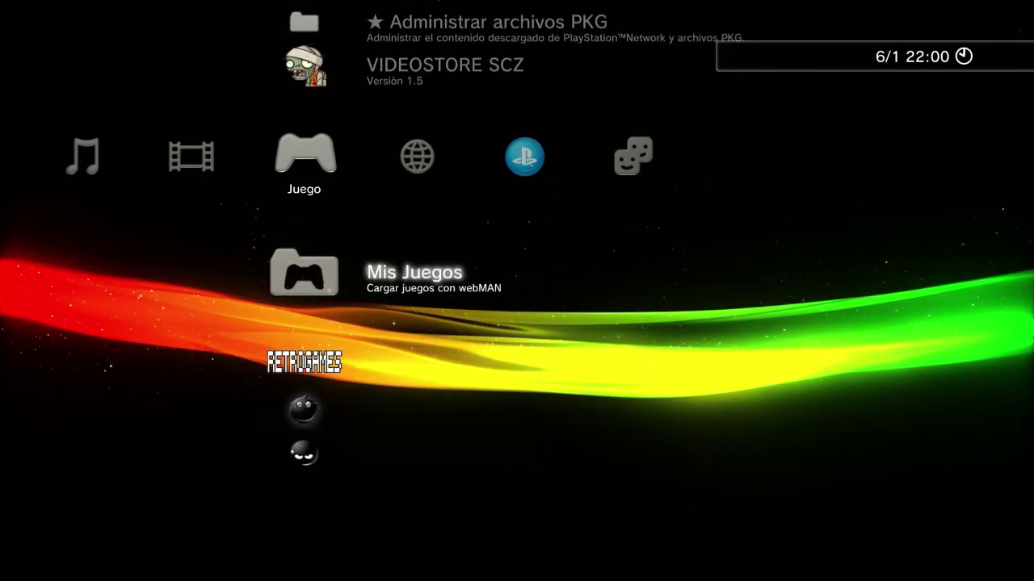
pyautogui.press('Down')
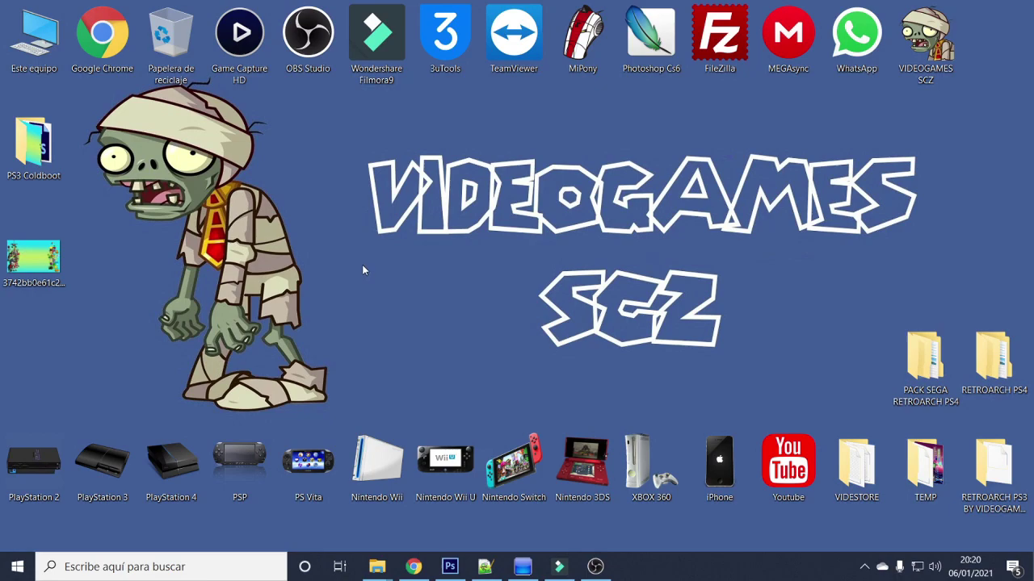
# - Open the PS3 Coldboot folder on the desktop and look through the folder, PSD and converter it contains
pyautogui.doubleClick(37, 153)
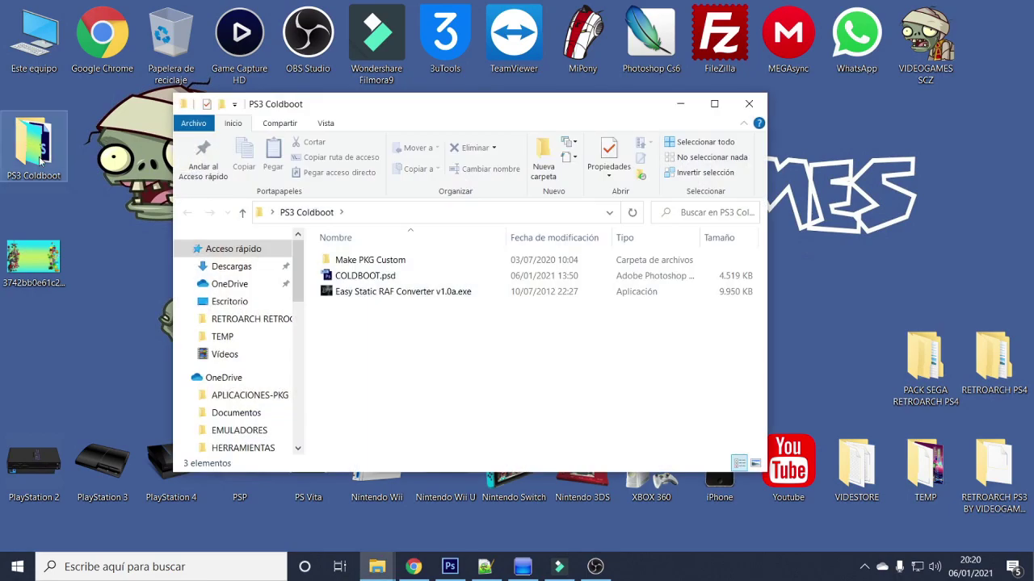
pyautogui.click(381, 267)
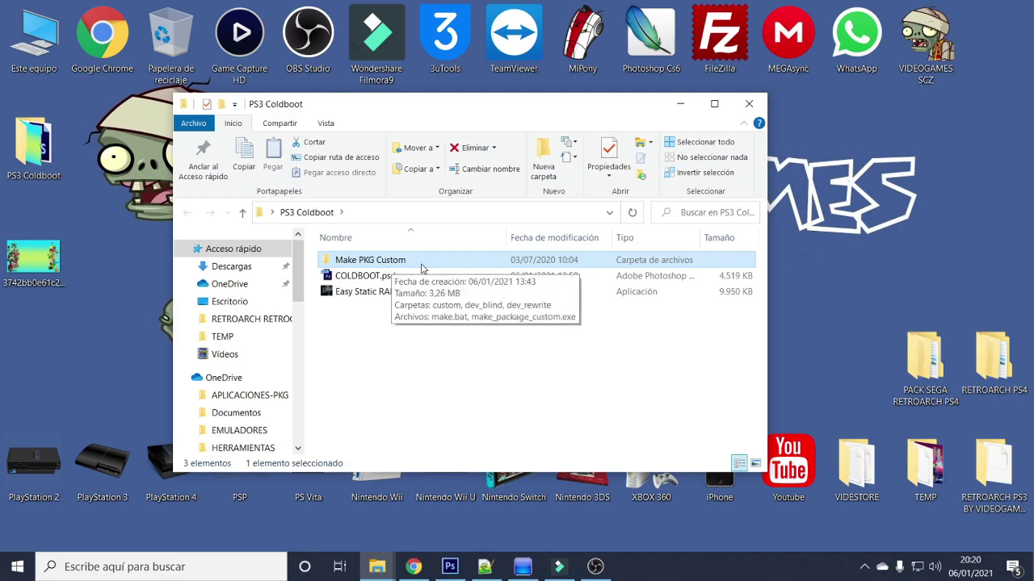
pyautogui.click(389, 278)
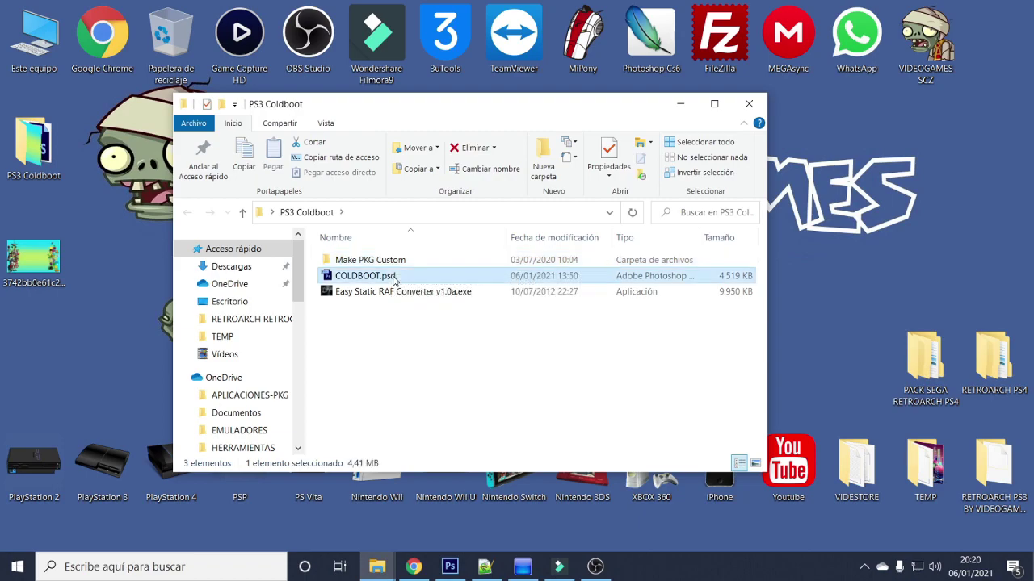
pyautogui.click(364, 293)
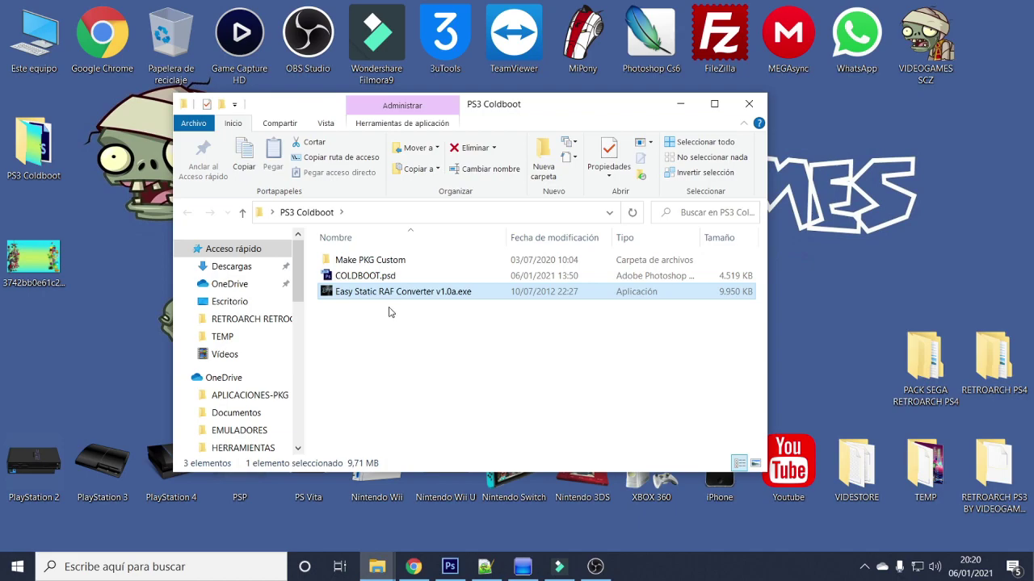
pyautogui.click(389, 312)
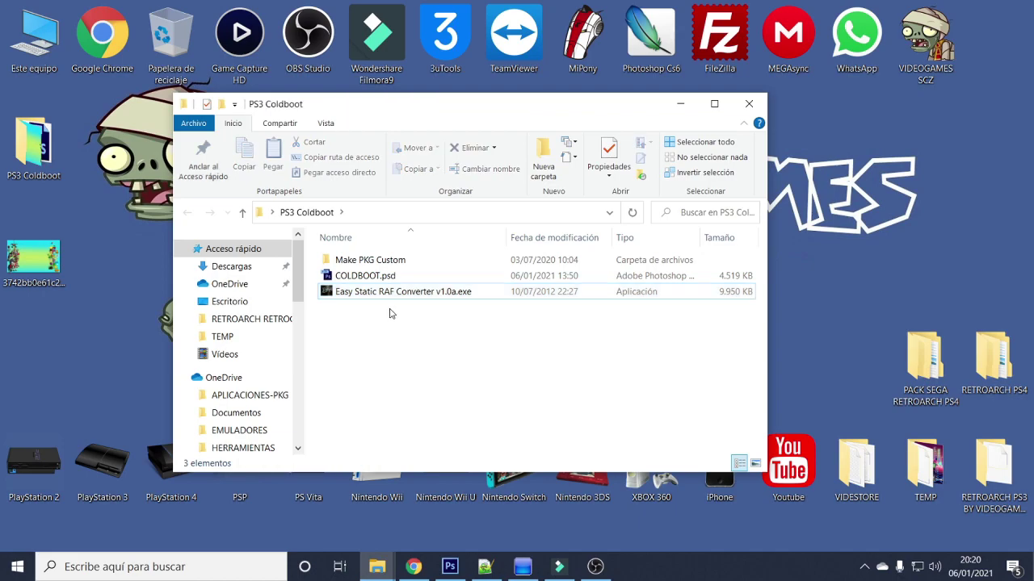
# - Switch to Photoshop and open COLDBOOT.psd from the PS3 Coldboot folder
pyautogui.click(449, 566)
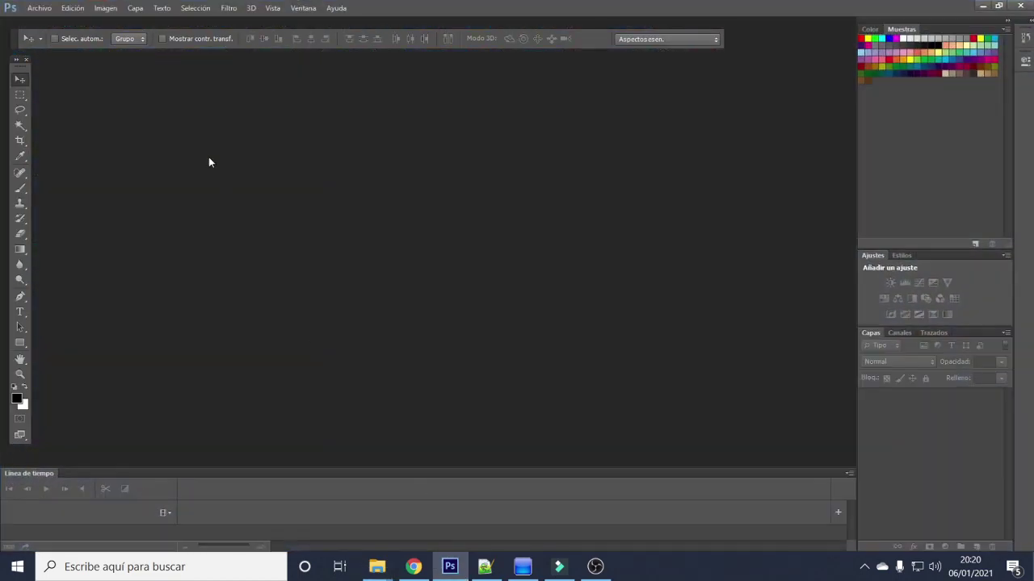
pyautogui.click(39, 8)
pyautogui.click(46, 37)
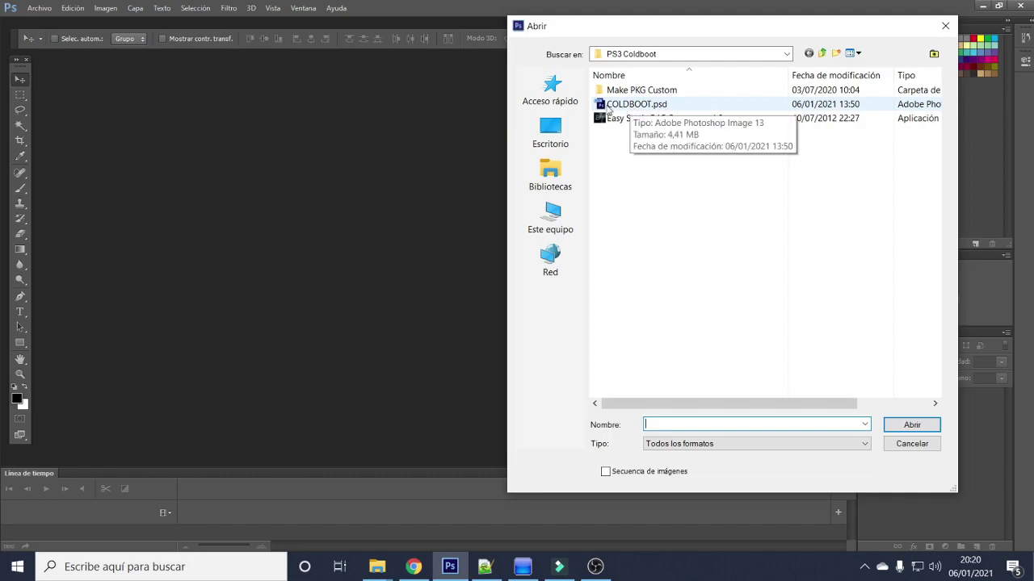
pyautogui.doubleClick(635, 105)
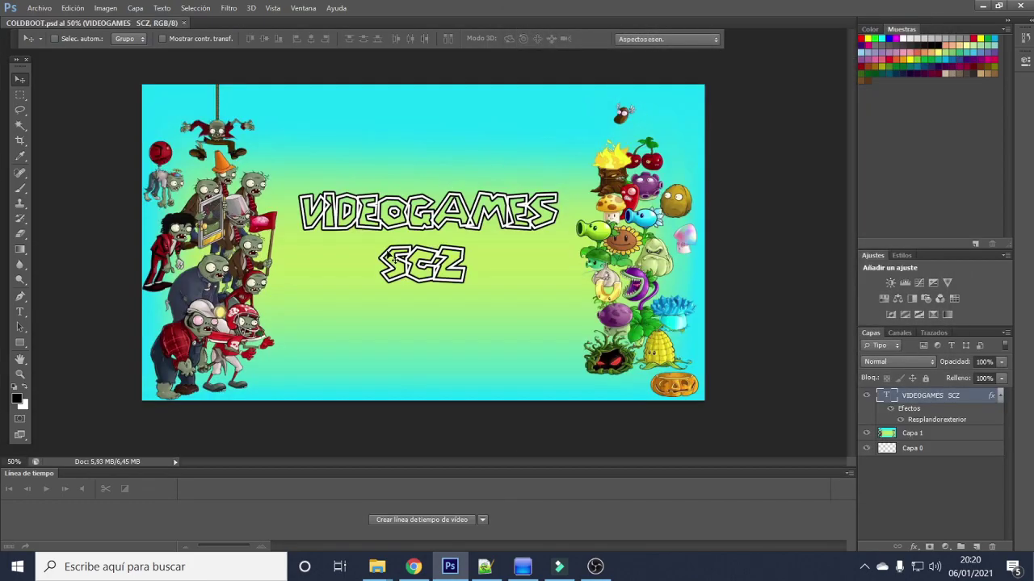
# - Hide and reshow the Capa 1 background layer and the VIDEOGAMES SCZ text layer to inspect what each contains
pyautogui.click(867, 436)
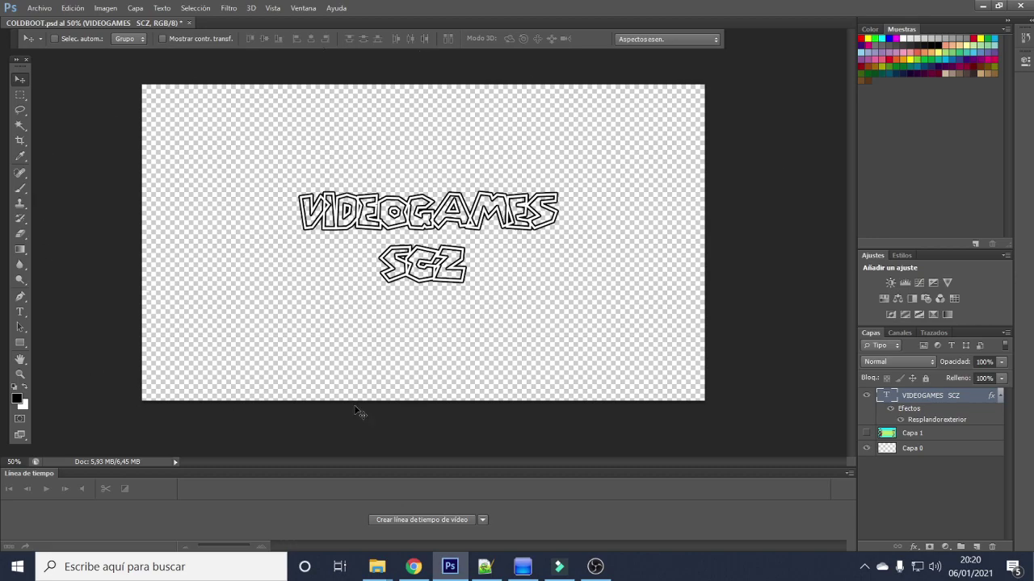
pyautogui.click(867, 433)
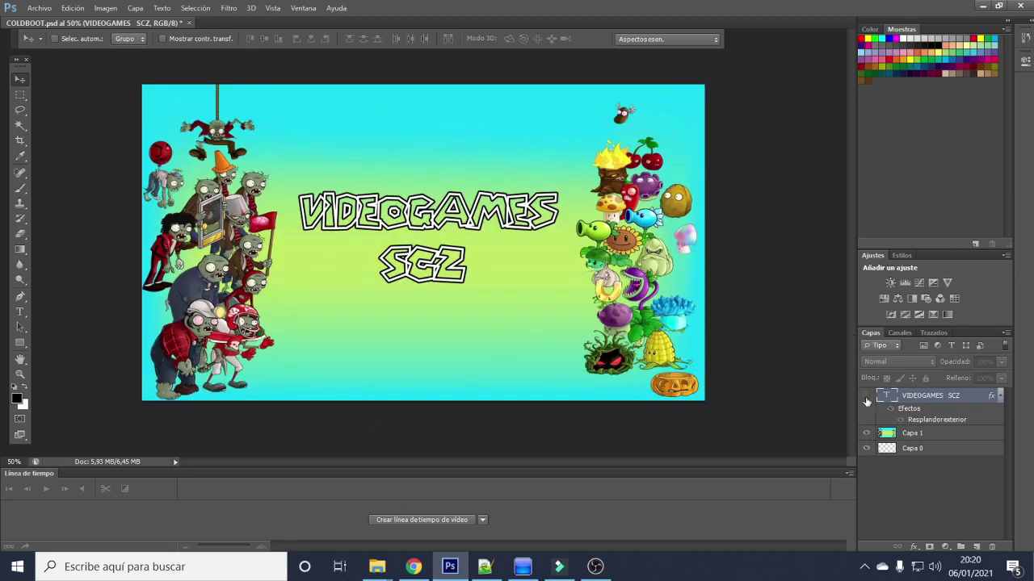
pyautogui.click(867, 396)
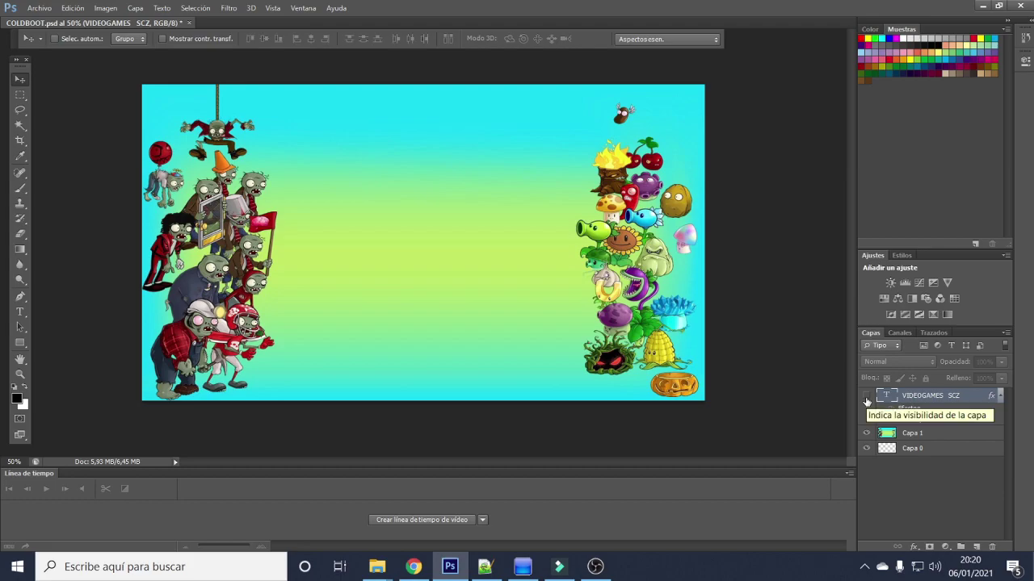
pyautogui.click(867, 397)
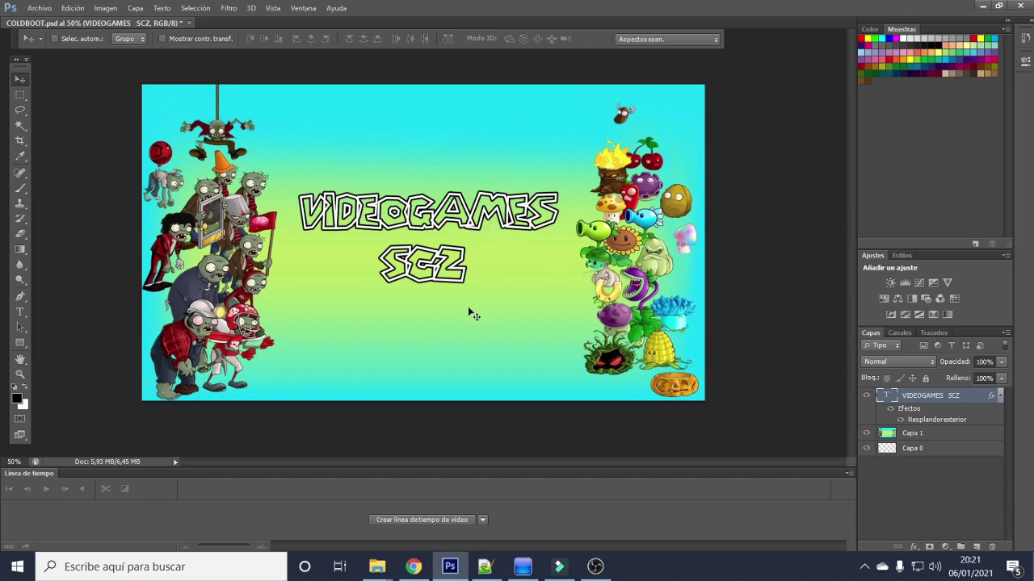
# - Save a copy of the design as COLDBOOT.png in the PS3 Coldboot folder, keeping the default PNG options
pyautogui.click(39, 8)
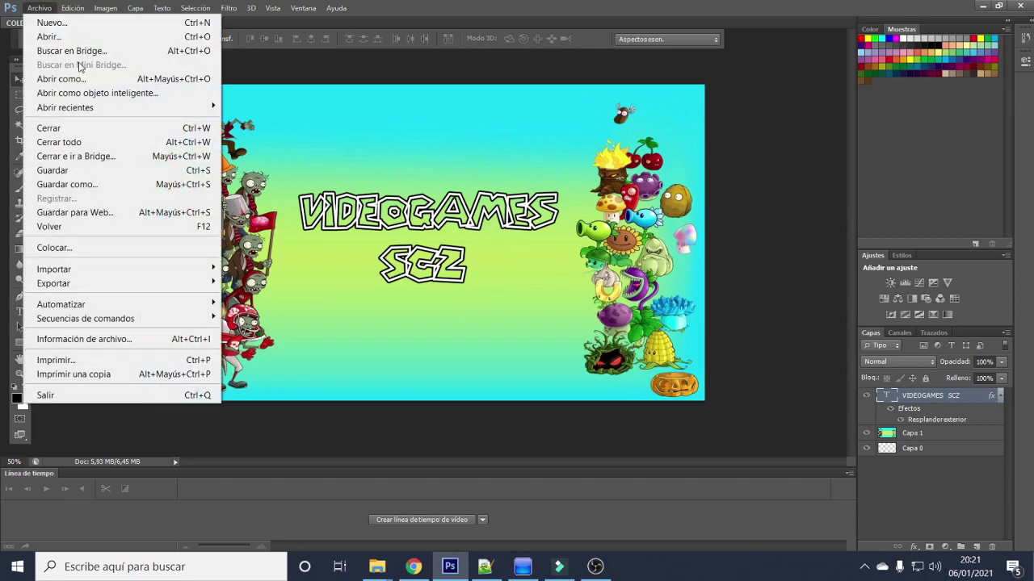
pyautogui.click(107, 184)
pyautogui.click(759, 319)
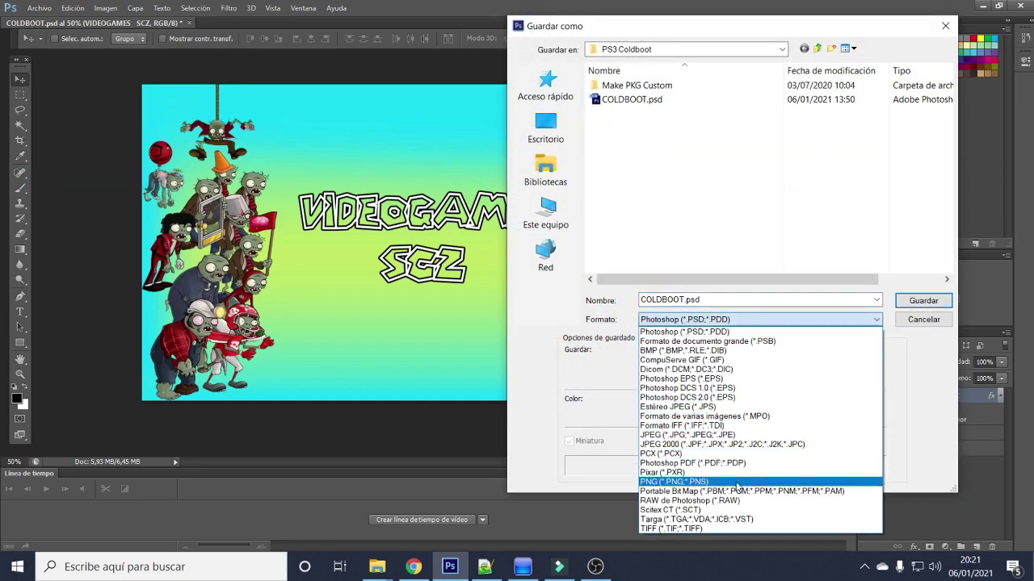
pyautogui.click(737, 483)
pyautogui.click(923, 301)
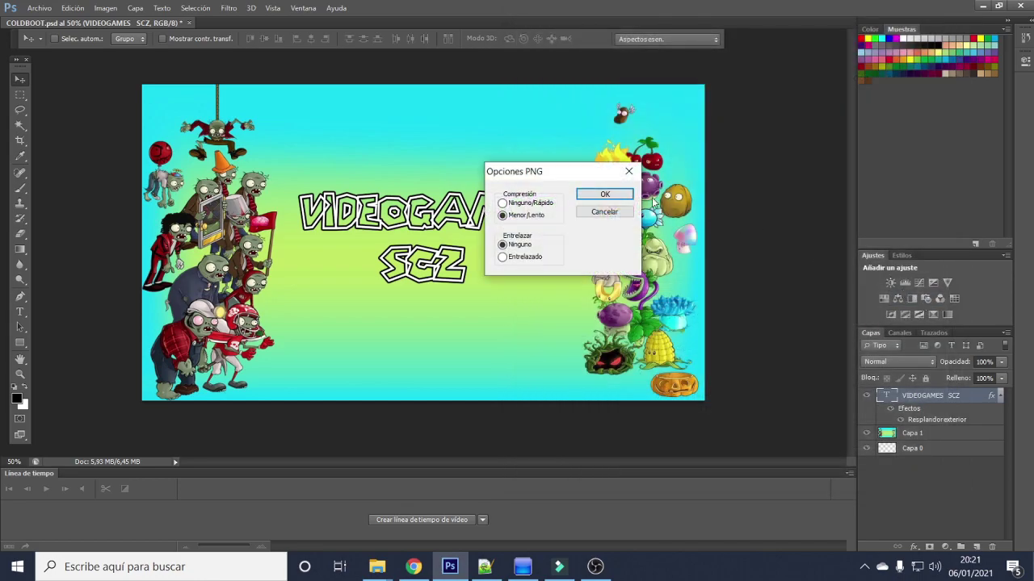
pyautogui.click(604, 195)
# - Return to the PS3 Coldboot folder and launch Easy Static RAF Converter v1.0a.exe
pyautogui.click(987, 7)
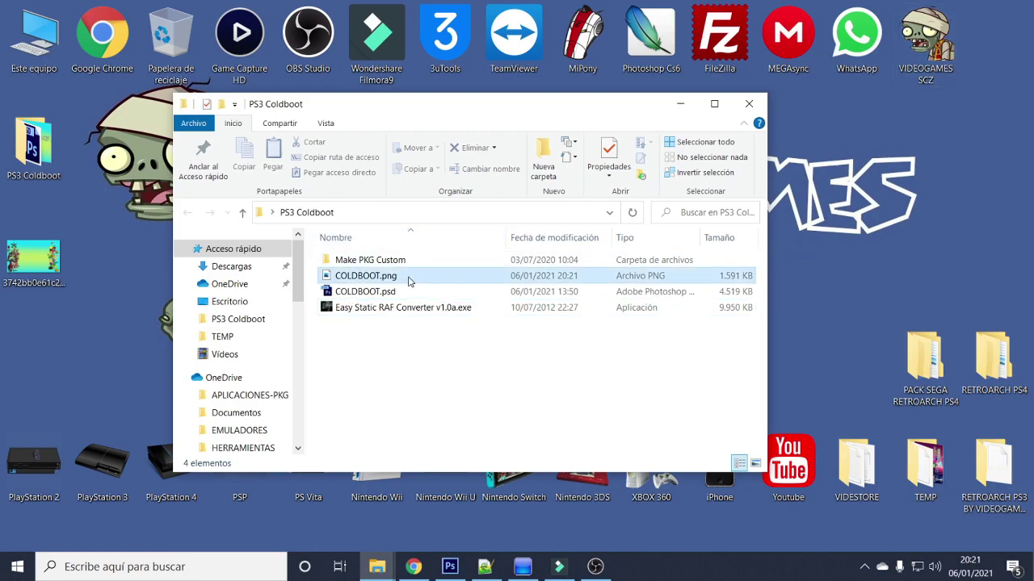
pyautogui.click(411, 278)
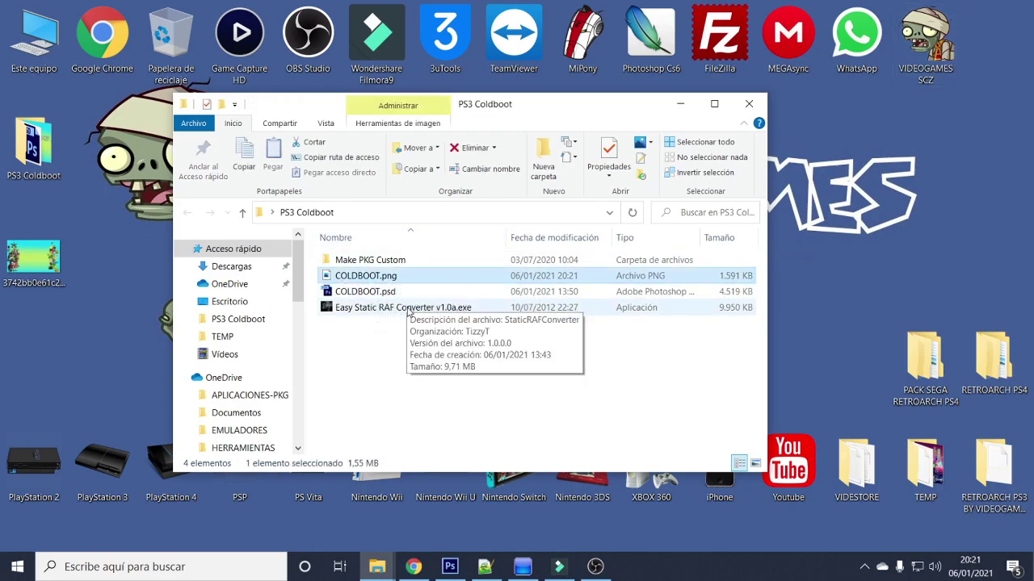
pyautogui.doubleClick(386, 312)
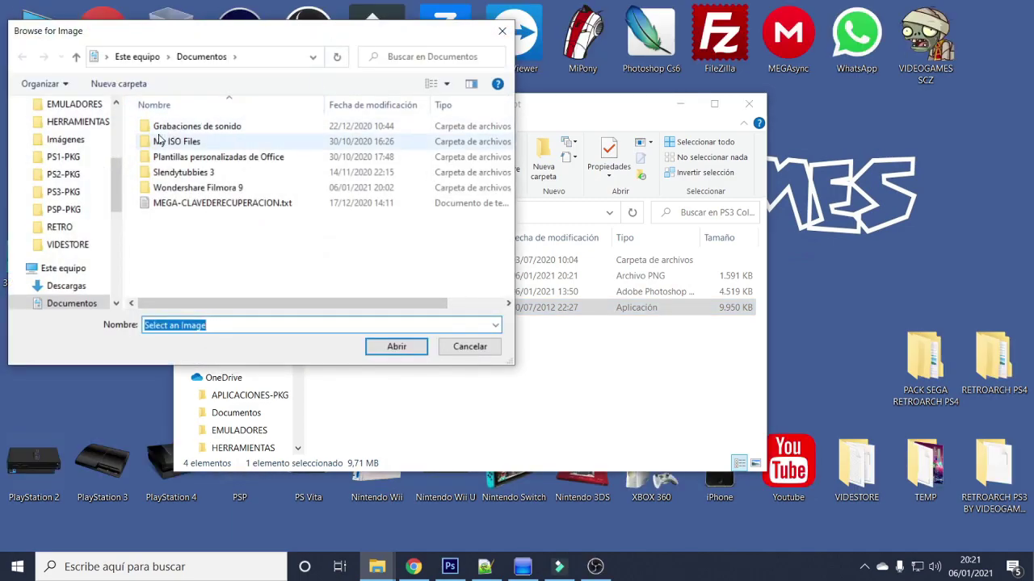
# - Load COLDBOOT.png from the desktop's PS3 Coldboot folder as the converter's source image
pyautogui.moveTo(116, 181); pyautogui.dragTo(113, 127)
pyautogui.scroll(1, 63, 138)
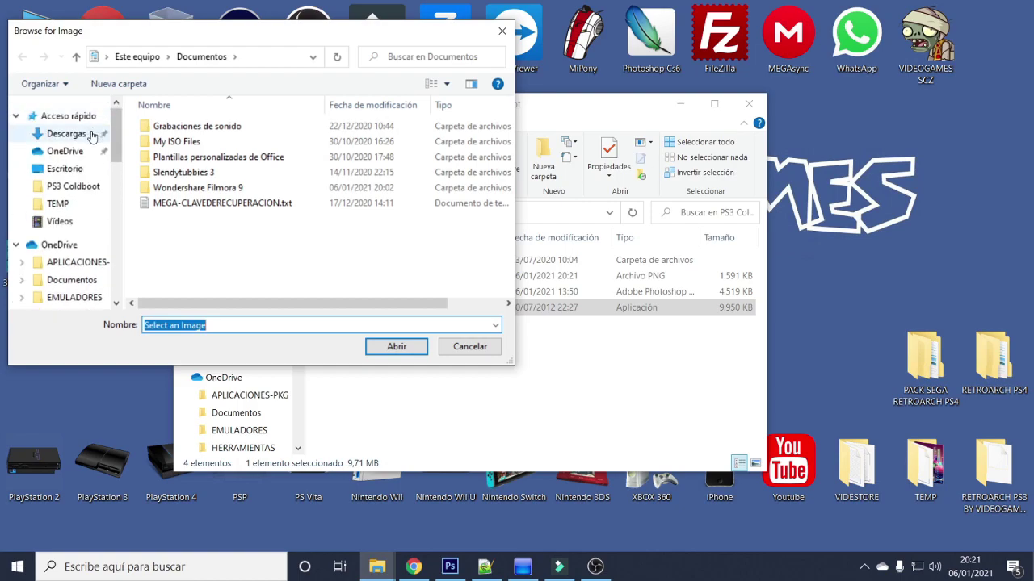
pyautogui.click(64, 169)
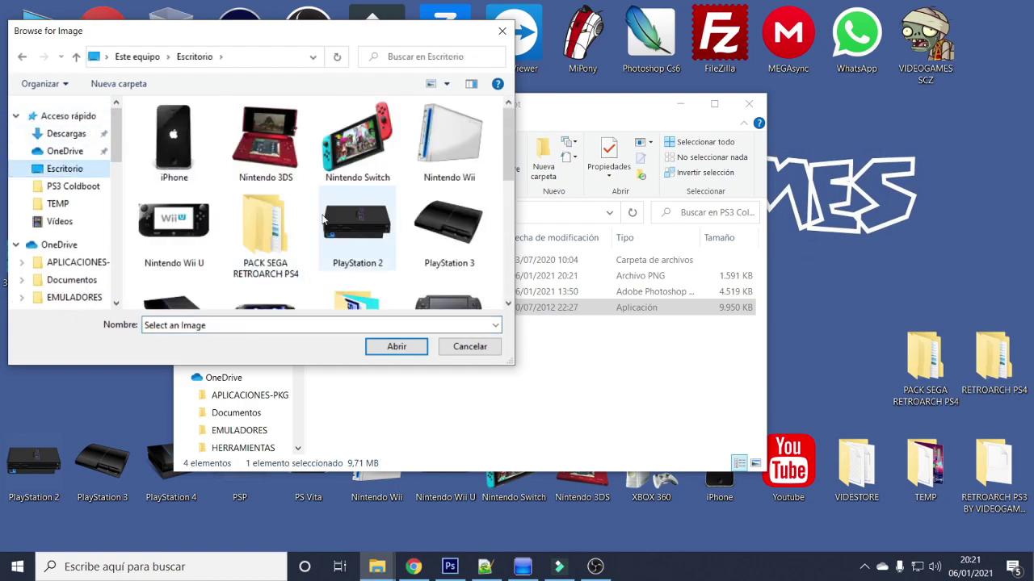
pyautogui.scroll(-1, 322, 220)
pyautogui.scroll(-2, 323, 220)
pyautogui.doubleClick(357, 165)
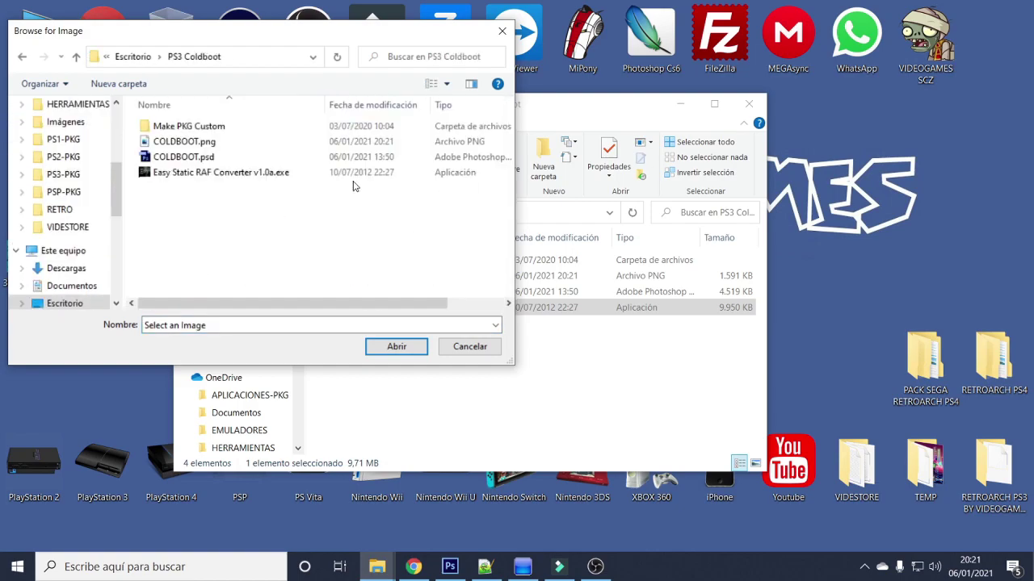
pyautogui.click(189, 145)
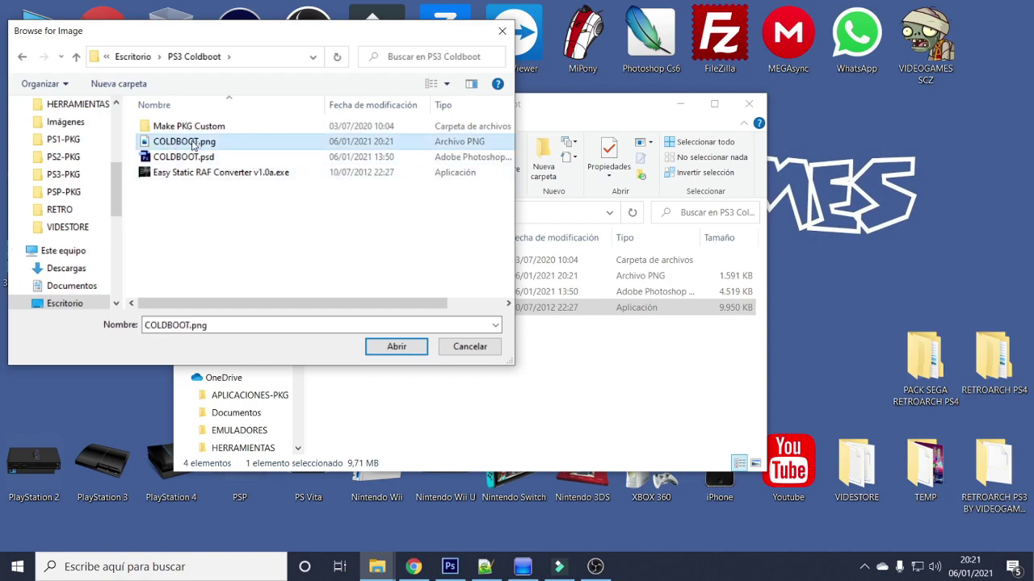
pyautogui.doubleClick(172, 144)
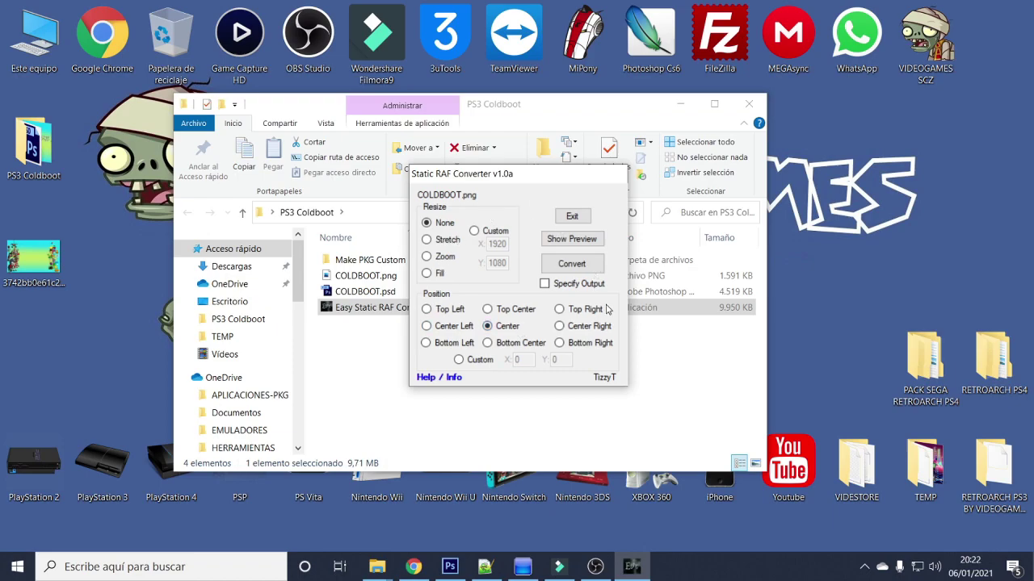
# - Convert the loaded image to a RAF coldboot and open the generated COLDBOOT folder
pyautogui.click(585, 270)
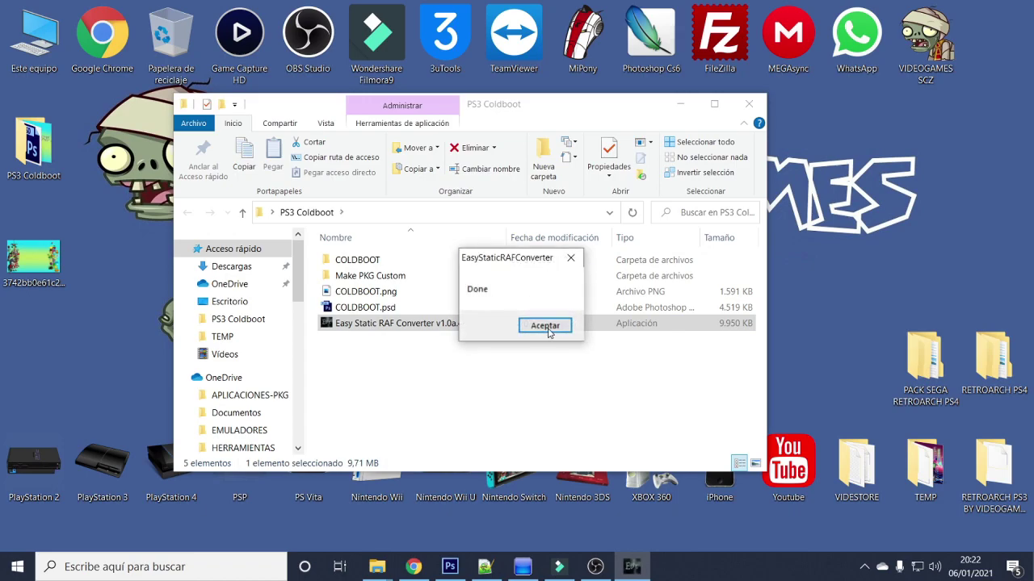
pyautogui.click(547, 326)
pyautogui.click(402, 264)
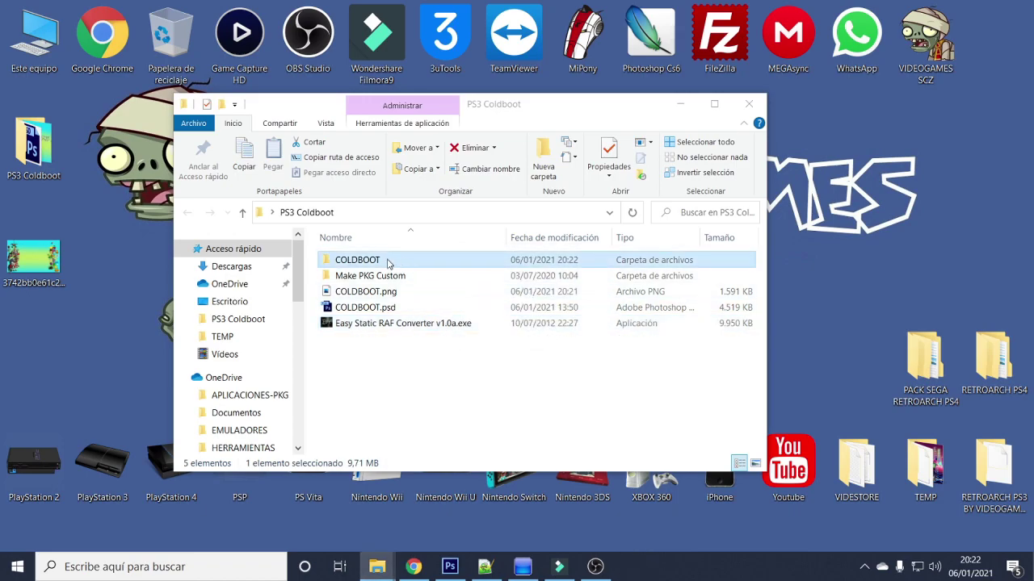
pyautogui.doubleClick(385, 264)
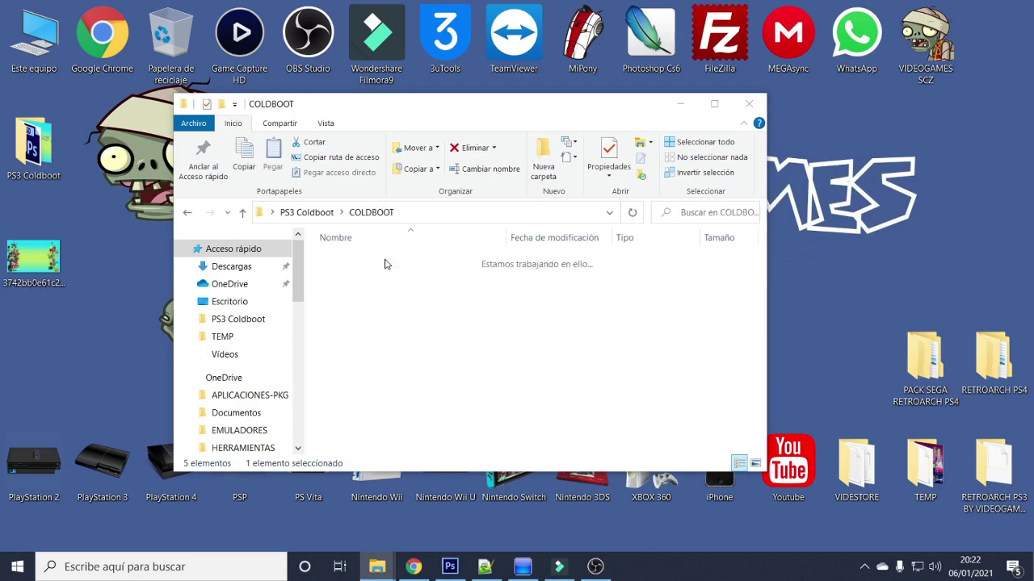
# - Open the desktop's PS3 Coldboot folder in a second window and arrange it beside the COLDBOOT folder window holding coldboot.raf
pyautogui.moveTo(518, 113); pyautogui.dragTo(735, 97)
pyautogui.click(672, 271)
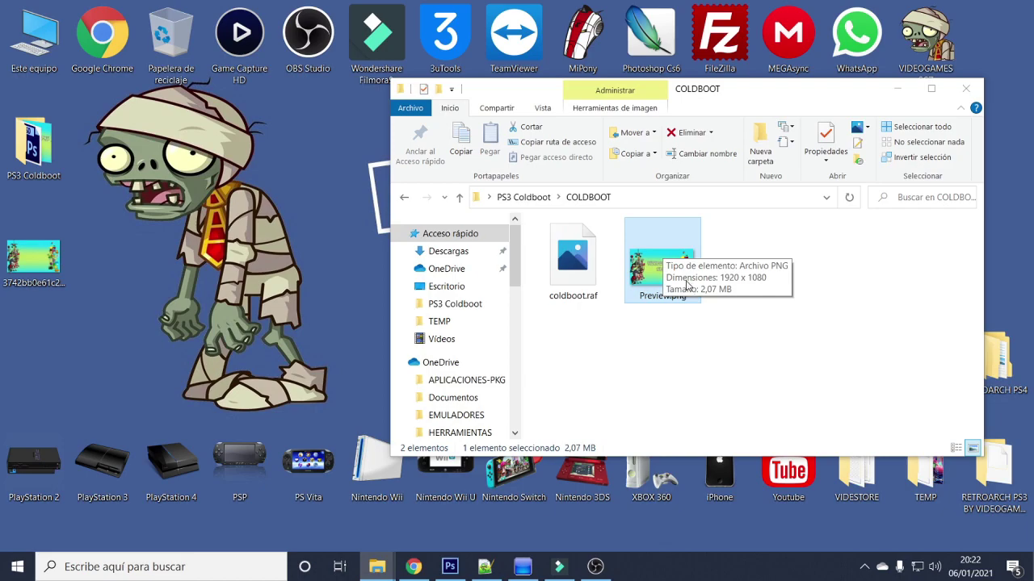
pyautogui.click(576, 299)
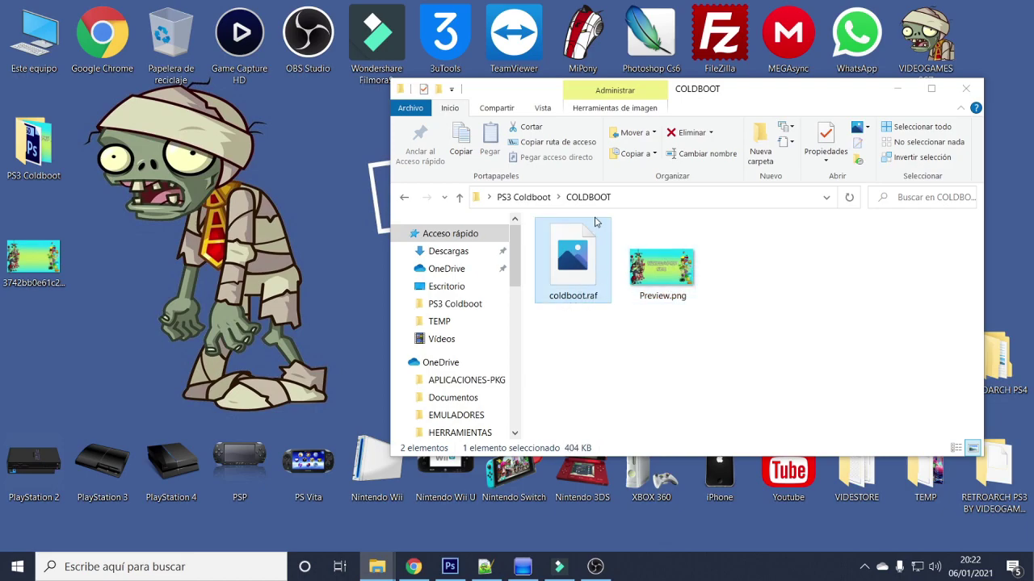
pyautogui.doubleClick(17, 147)
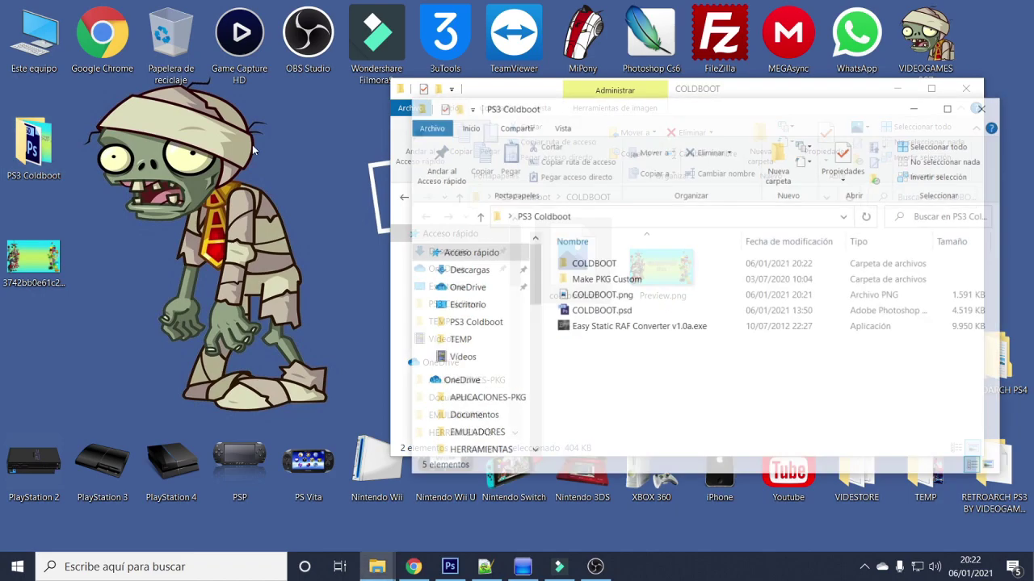
pyautogui.moveTo(537, 96); pyautogui.dragTo(223, 98)
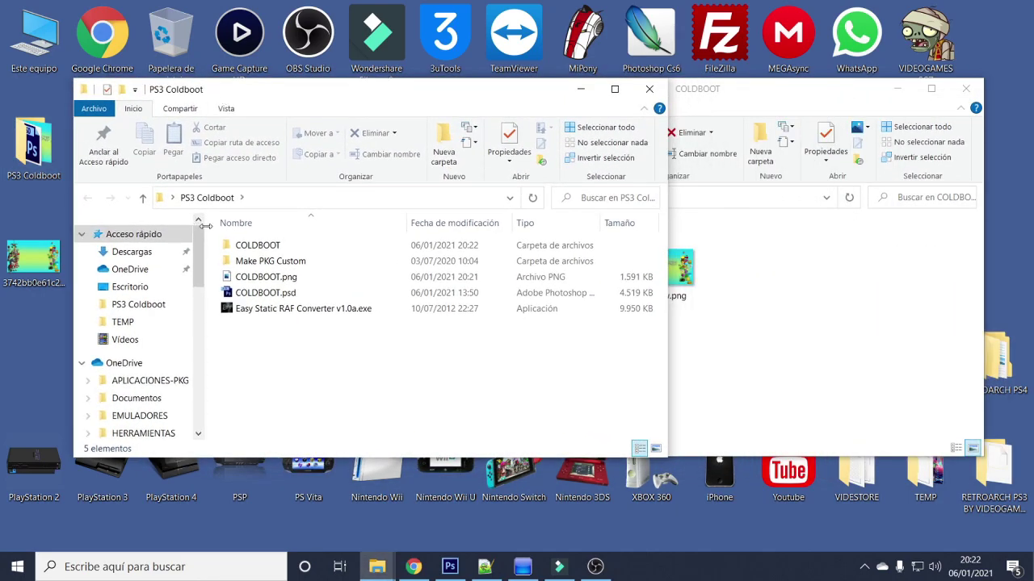
# - Open the dev_rewrite folder inside Make PKG Custom
pyautogui.doubleClick(259, 266)
pyautogui.click(284, 261)
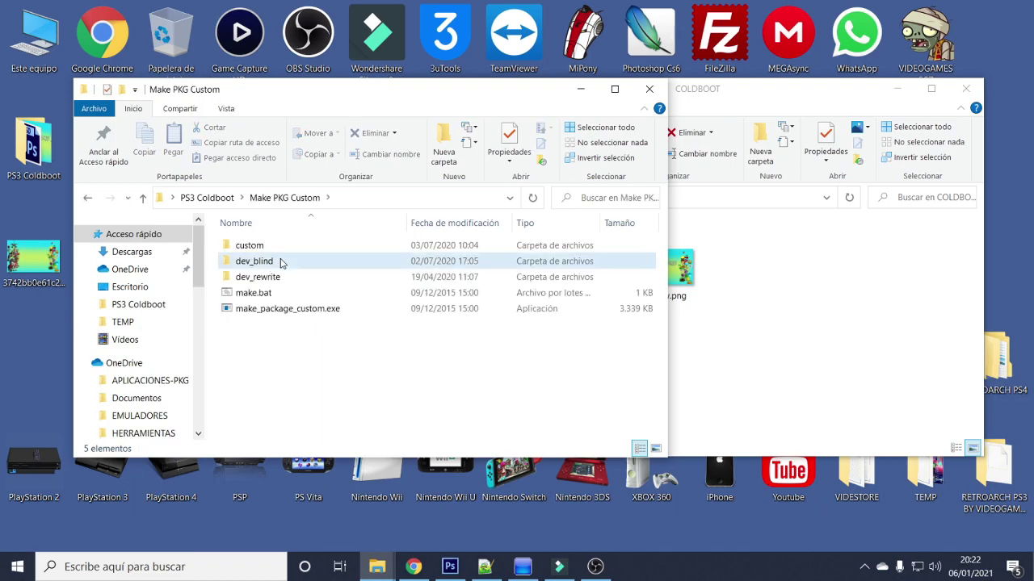
pyautogui.click(251, 279)
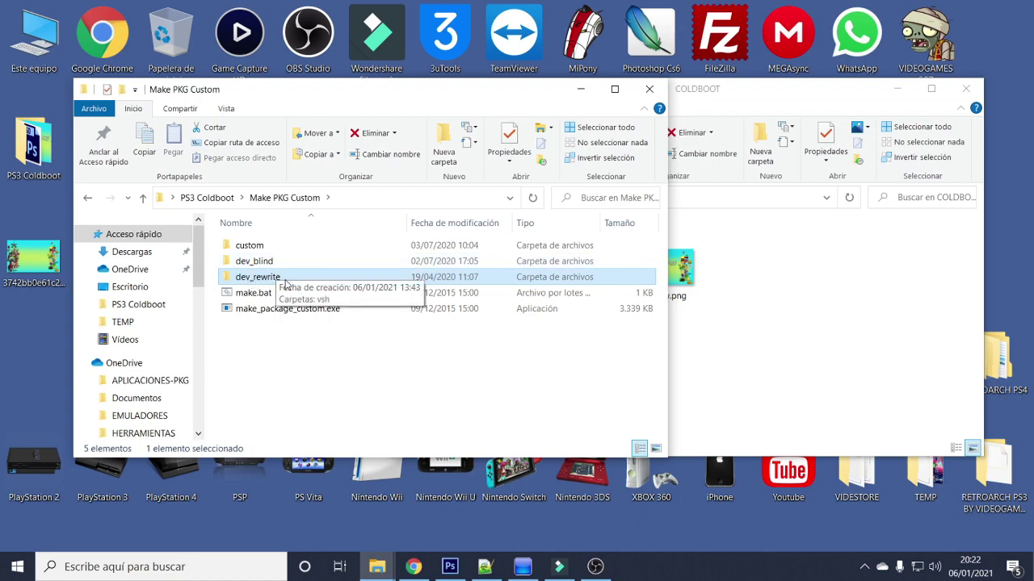
pyautogui.click(246, 263)
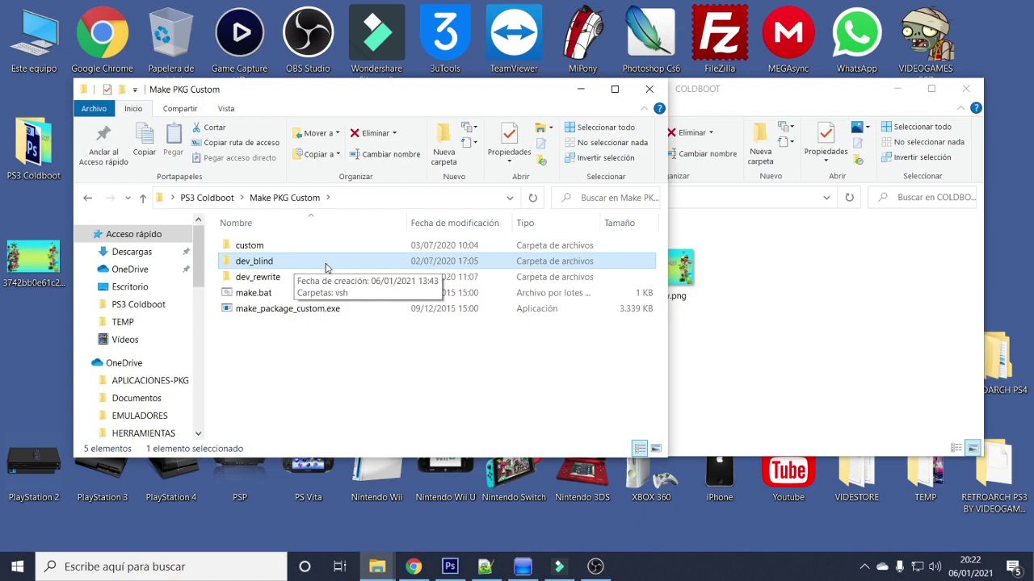
pyautogui.click(273, 279)
pyautogui.doubleClick(300, 283)
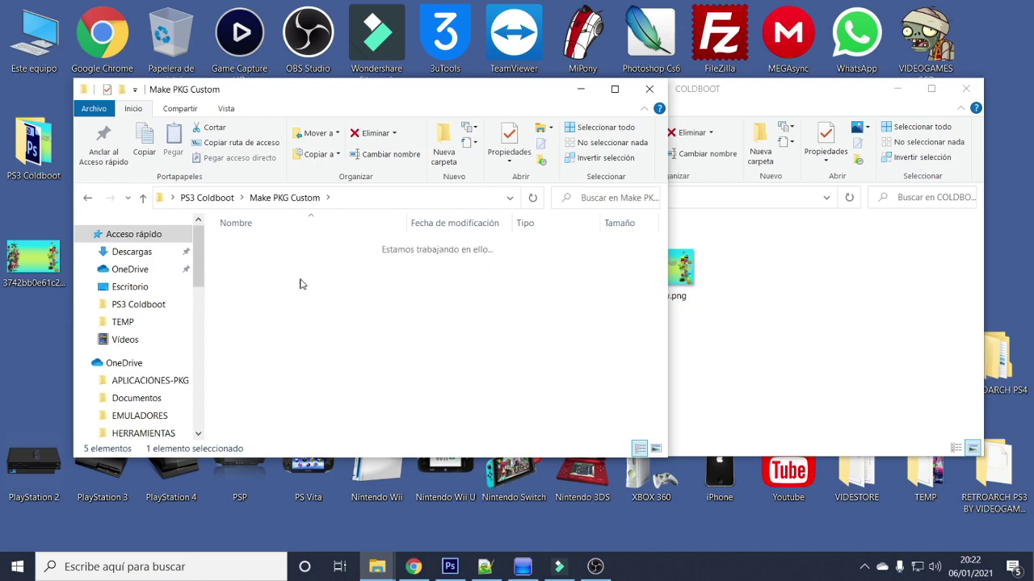
# - Move coldboot.raf from the COLDBOOT folder into the vsh > resource folder inside dev_rewrite
pyautogui.click(291, 249)
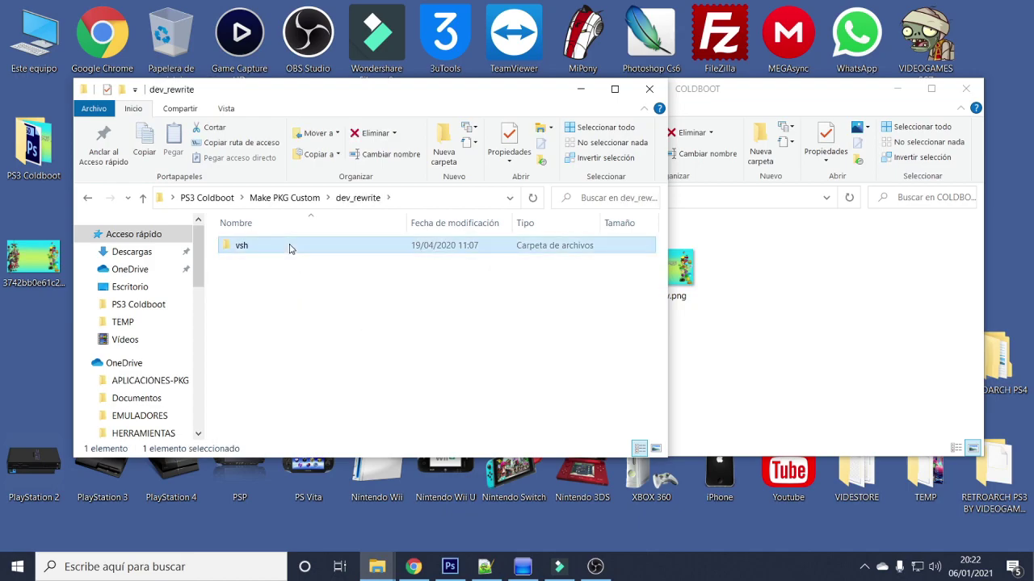
pyautogui.doubleClick(291, 249)
pyautogui.click(289, 247)
pyautogui.doubleClick(289, 247)
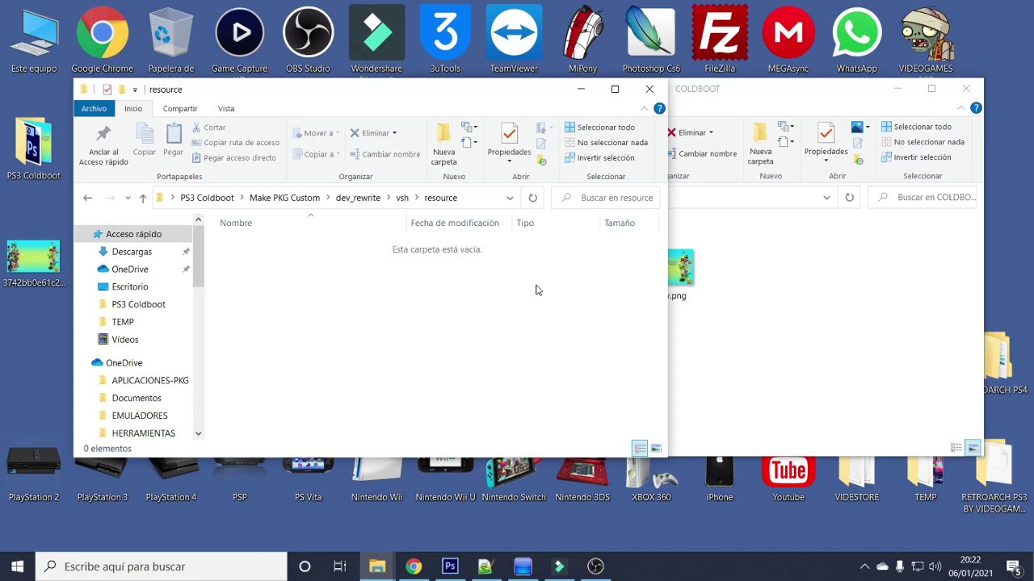
pyautogui.click(763, 319)
pyautogui.moveTo(565, 262); pyautogui.dragTo(343, 289)
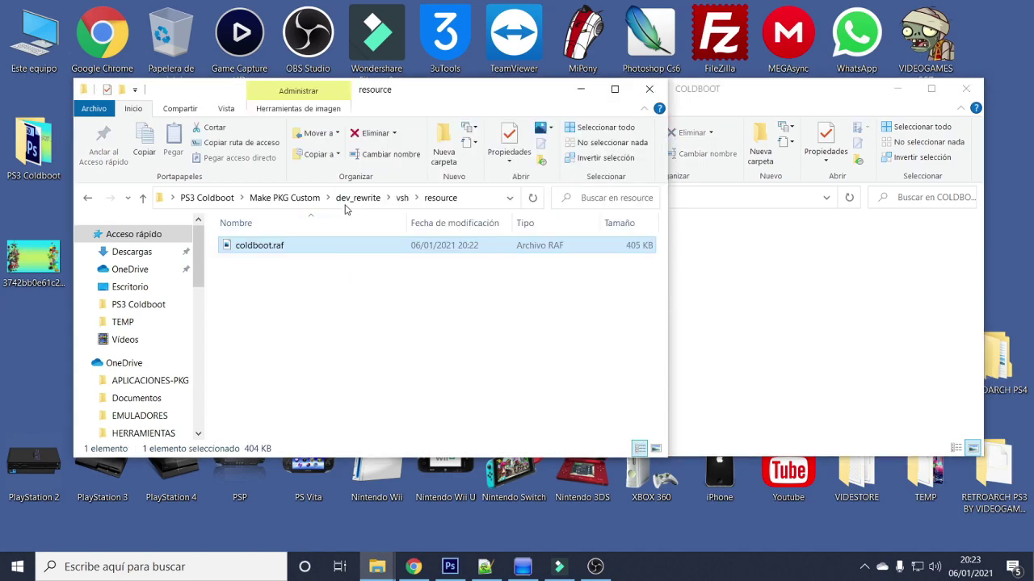
# - Move the dev_rewrite folder into the custom folder of Make PKG Custom, check it there and return to Make PKG Custom
pyautogui.click(279, 200)
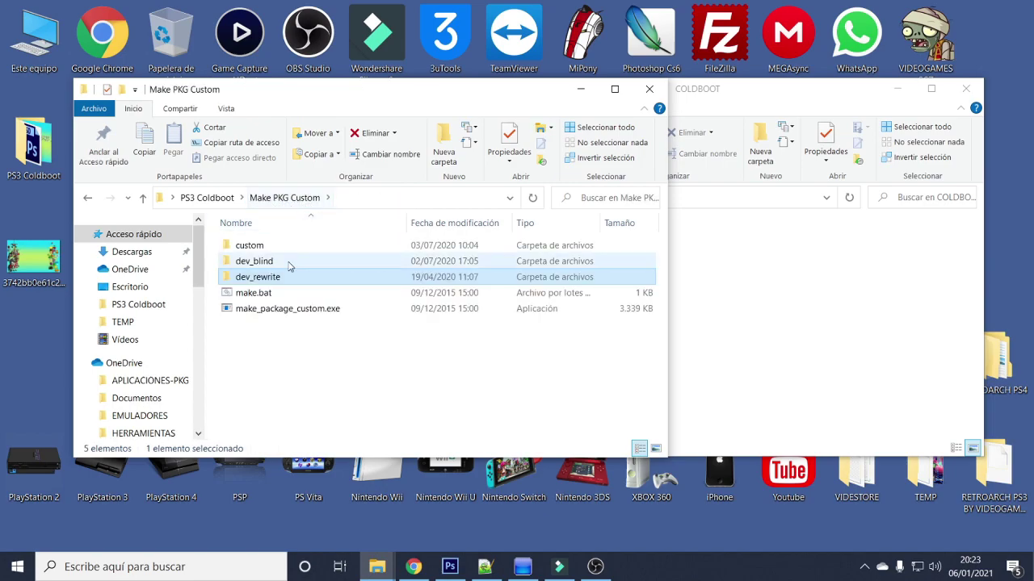
pyautogui.moveTo(273, 284); pyautogui.dragTo(270, 254)
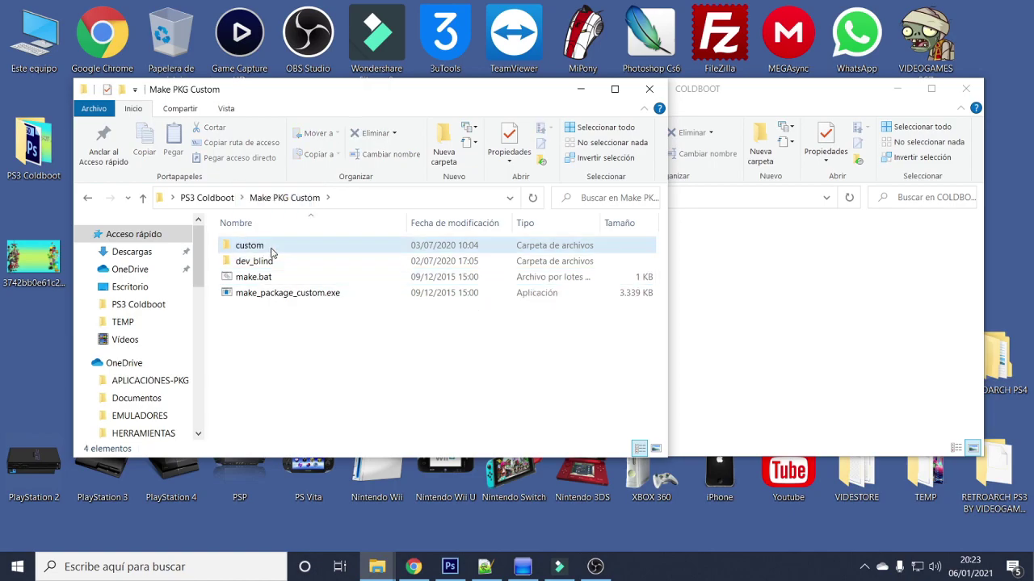
pyautogui.doubleClick(271, 250)
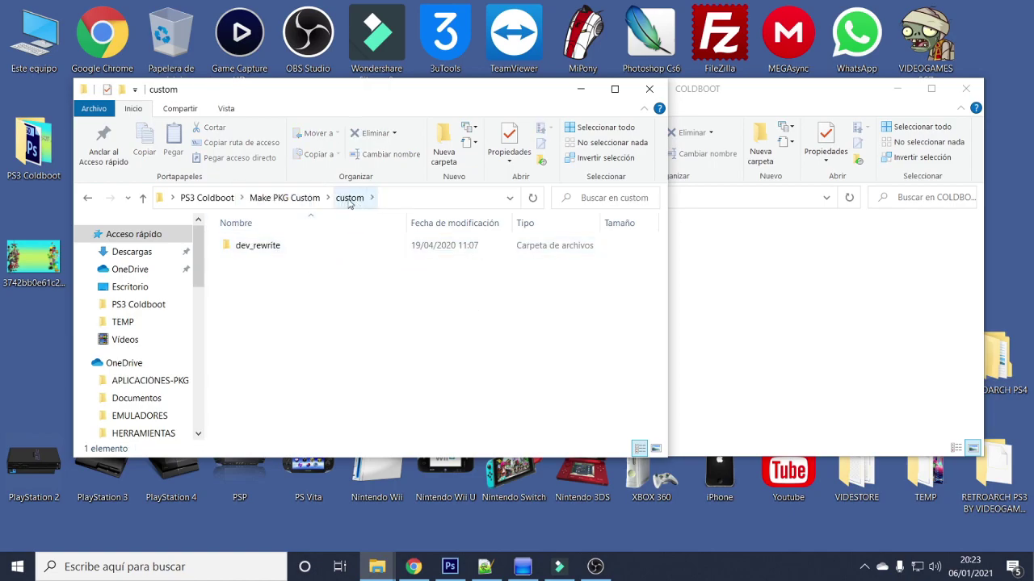
pyautogui.click(309, 198)
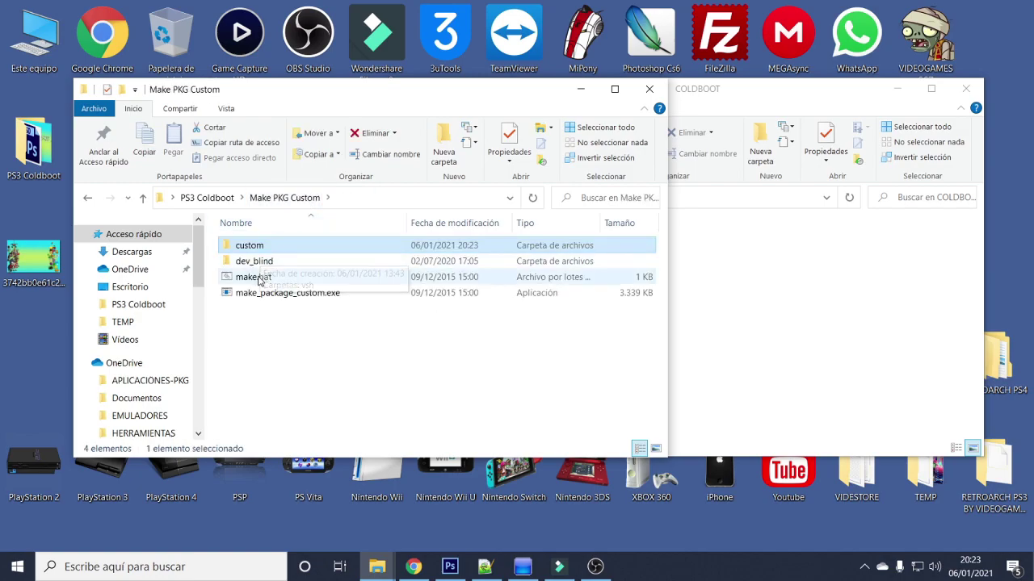
# - Run make.bat to build the package and rename the resulting custom.pkg to coldboot.pkg
pyautogui.click(267, 278)
pyautogui.doubleClick(283, 278)
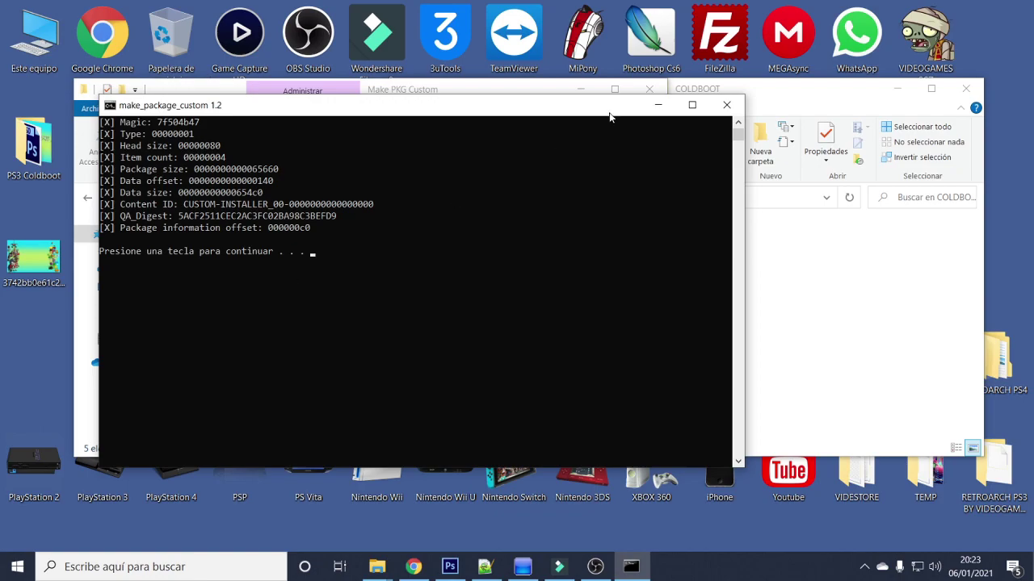
pyautogui.click(726, 105)
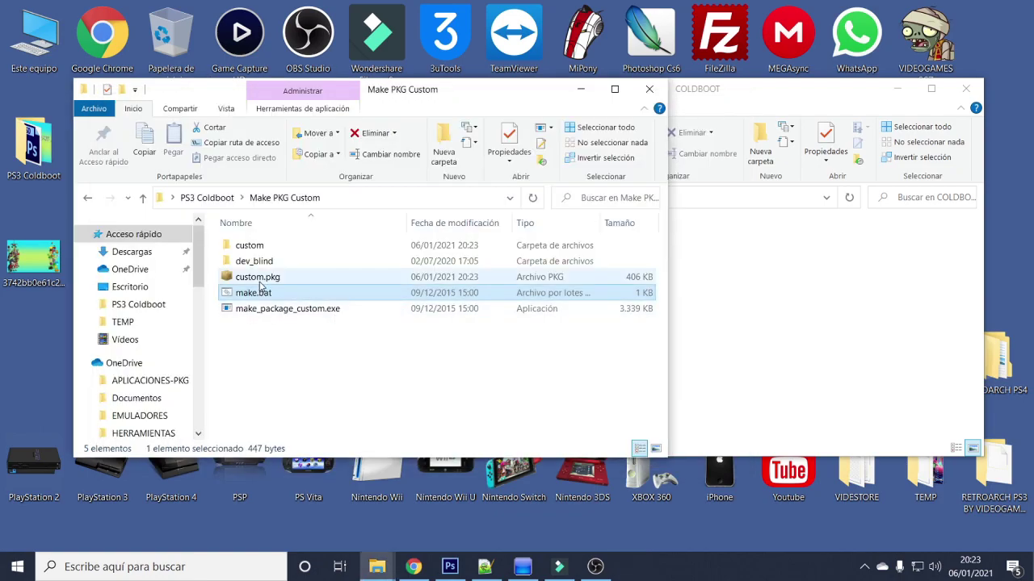
pyautogui.click(262, 278)
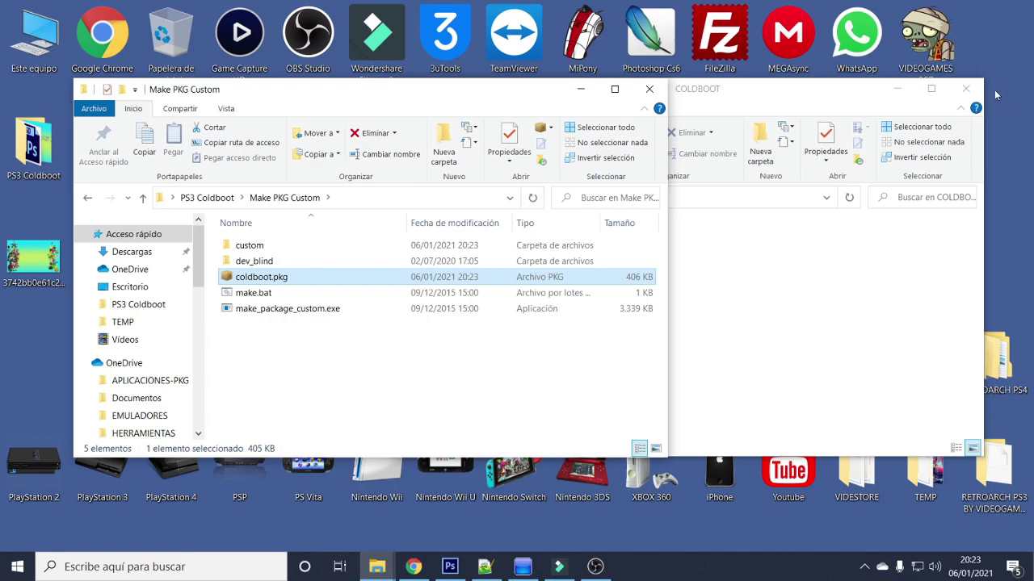
# - Close the COLDBOOT folder, launch FileZilla and connect to the recent server 192.168.1.25, accepting the insecure FTP connection
pyautogui.click(965, 89)
pyautogui.click(707, 50)
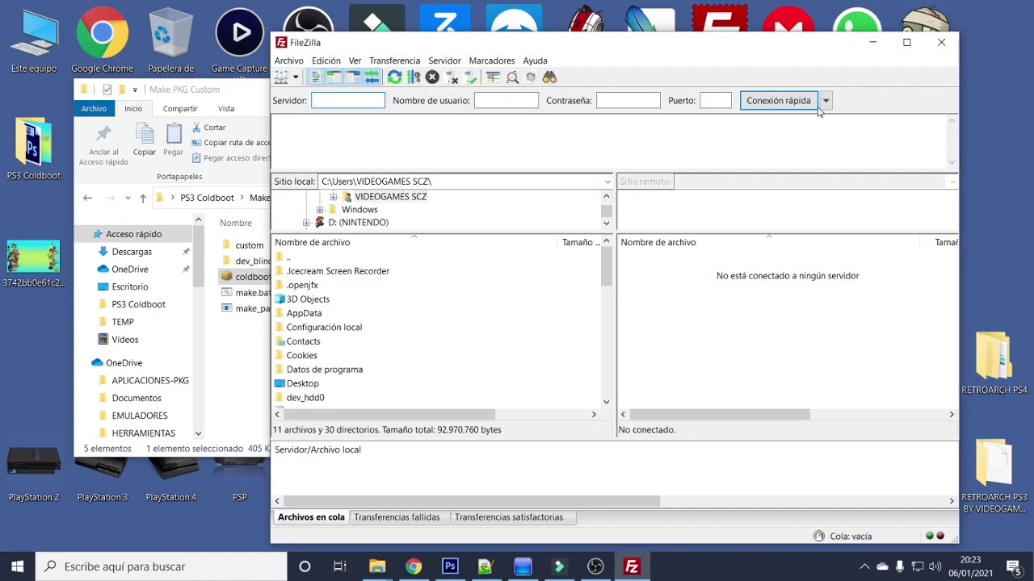
pyautogui.click(826, 100)
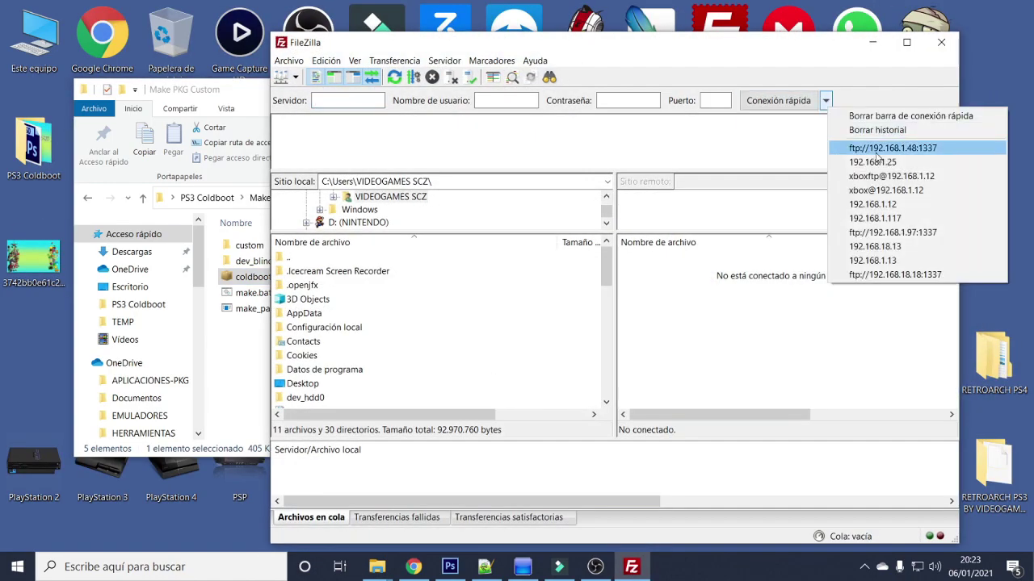
pyautogui.click(844, 157)
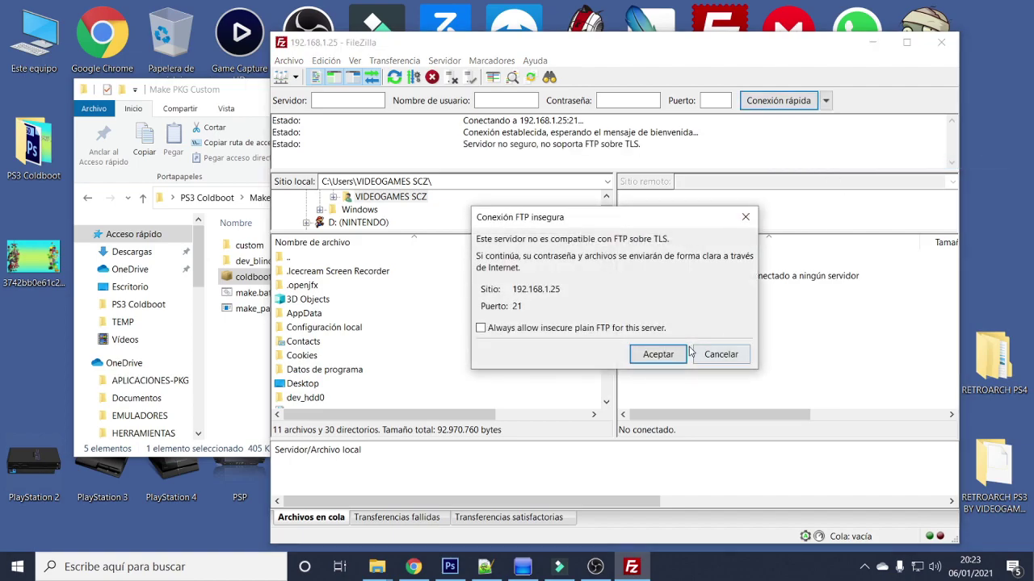
pyautogui.click(668, 359)
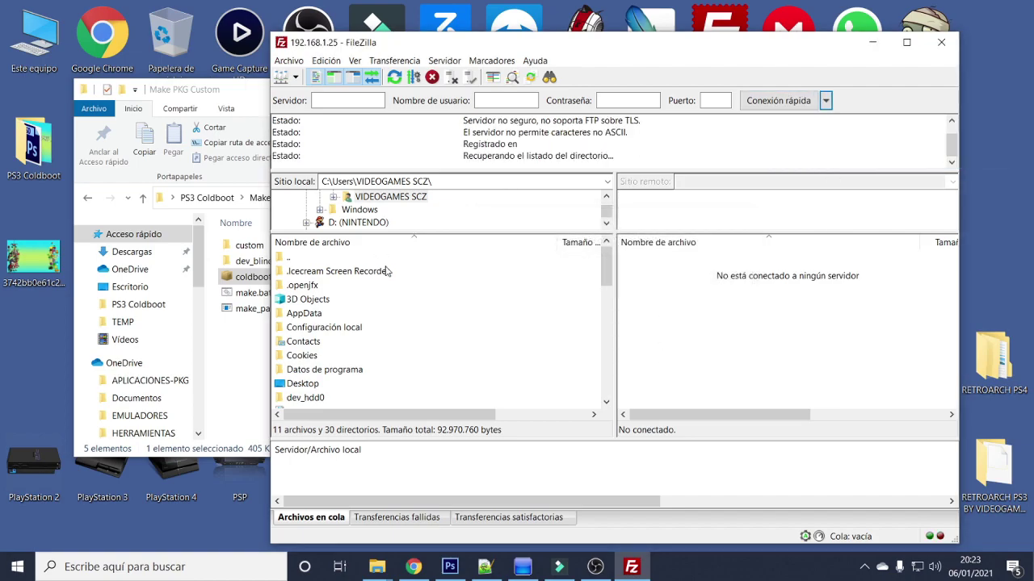
# - Upload coldboot.pkg from Make PKG Custom to /dev_hdd0/packages on the PS3, closing FileZilla and the folder window when done
pyautogui.moveTo(238, 79); pyautogui.dragTo(162, 79)
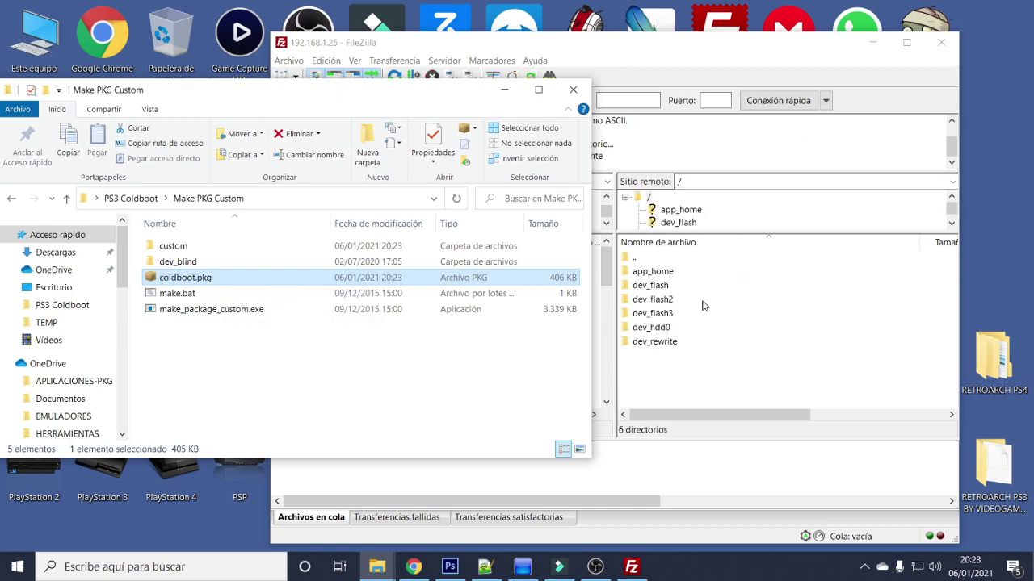
pyautogui.doubleClick(677, 330)
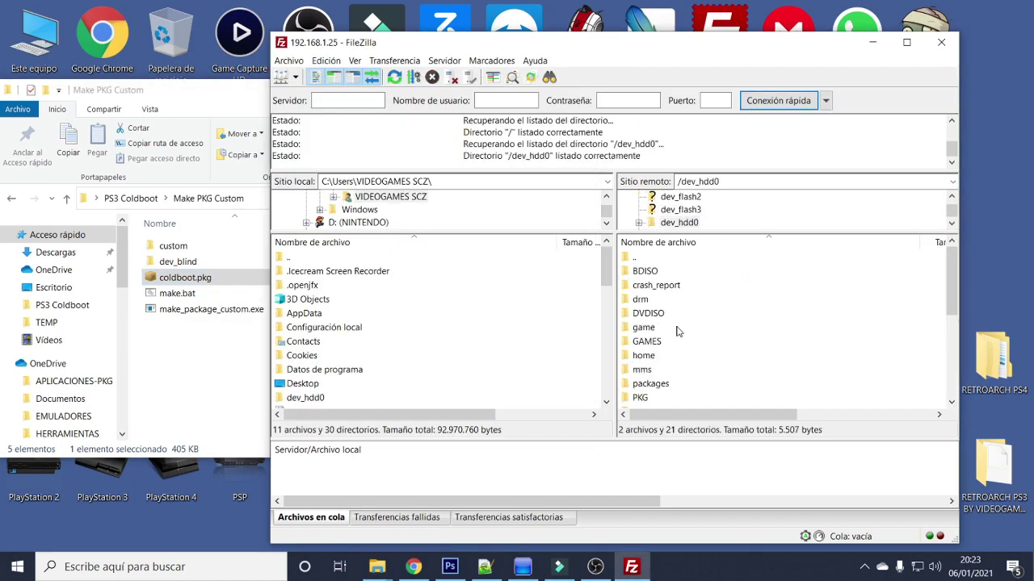
pyautogui.doubleClick(649, 384)
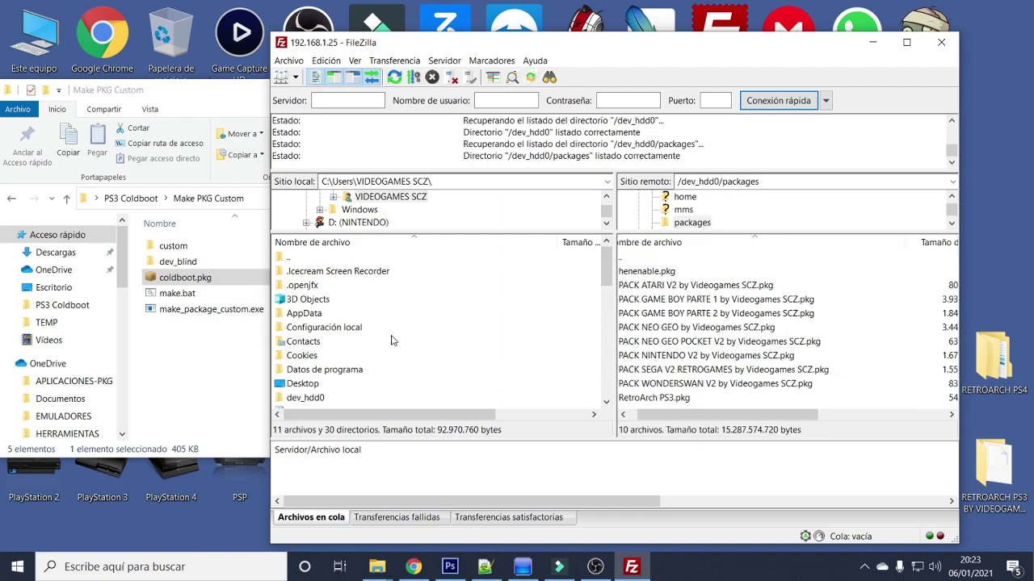
pyautogui.moveTo(201, 280); pyautogui.dragTo(768, 410)
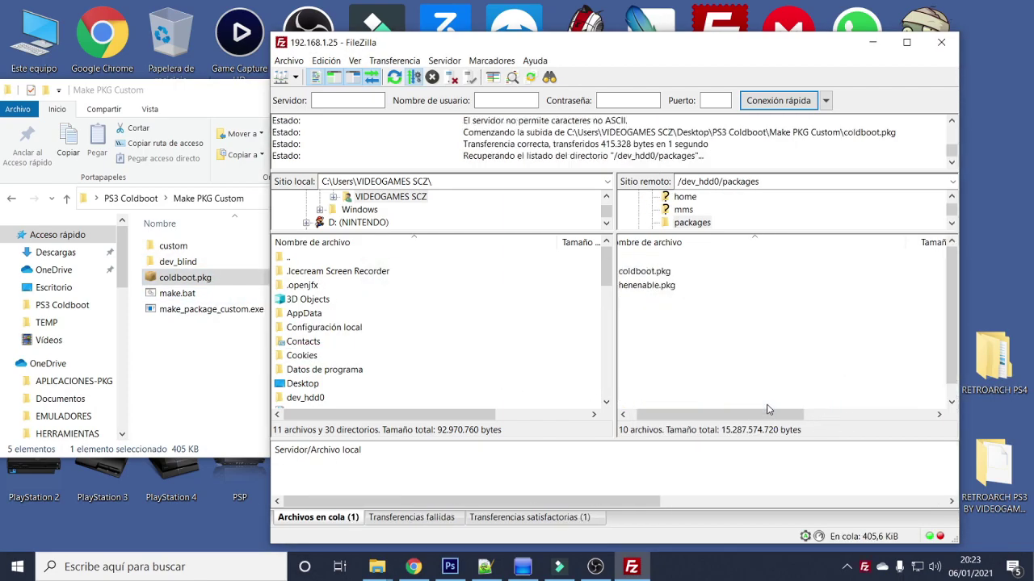
pyautogui.click(941, 44)
pyautogui.click(575, 89)
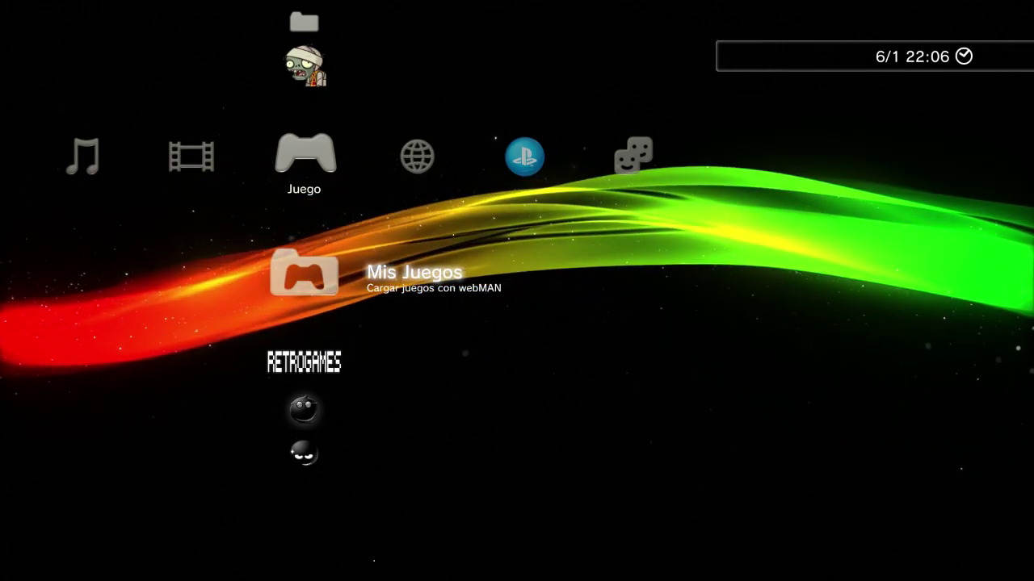
# - On the PS3, open the installable packages in system storage through Administrar archivos PKG and Instalar archivos PKG
pyautogui.press('Up')
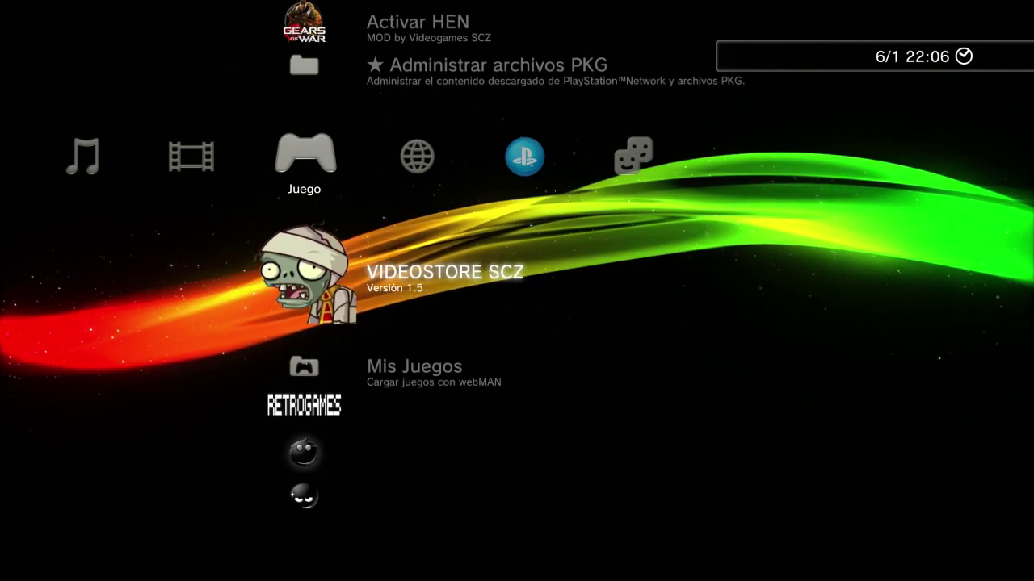
pyautogui.press('Up')
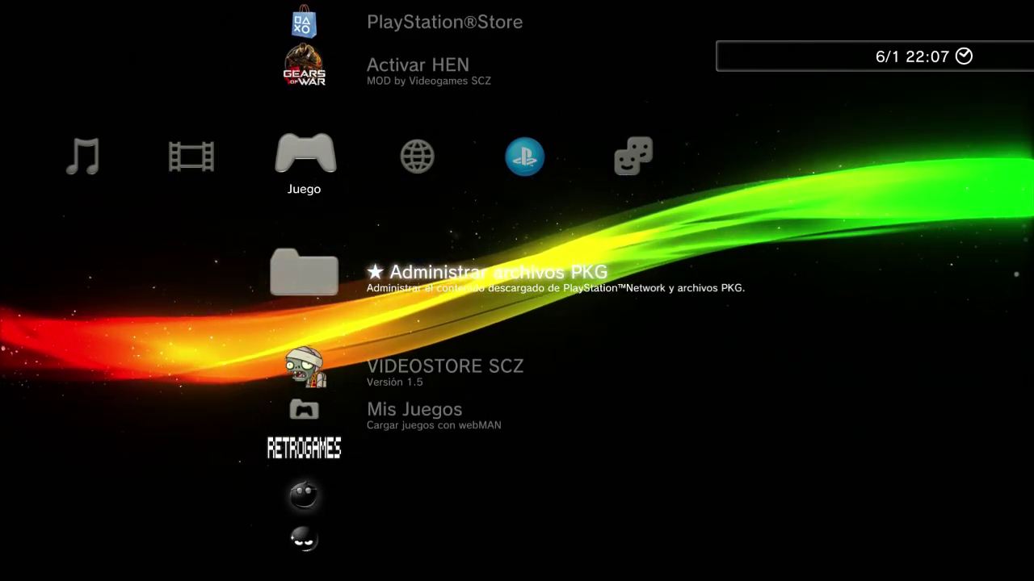
pyautogui.press('Return')
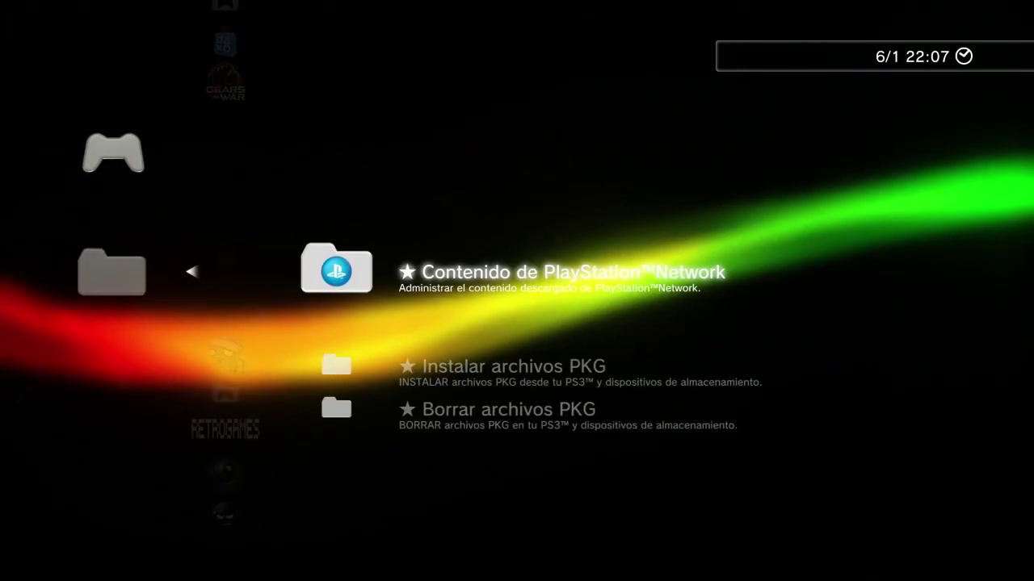
pyautogui.press('Down')
pyautogui.press('Return')
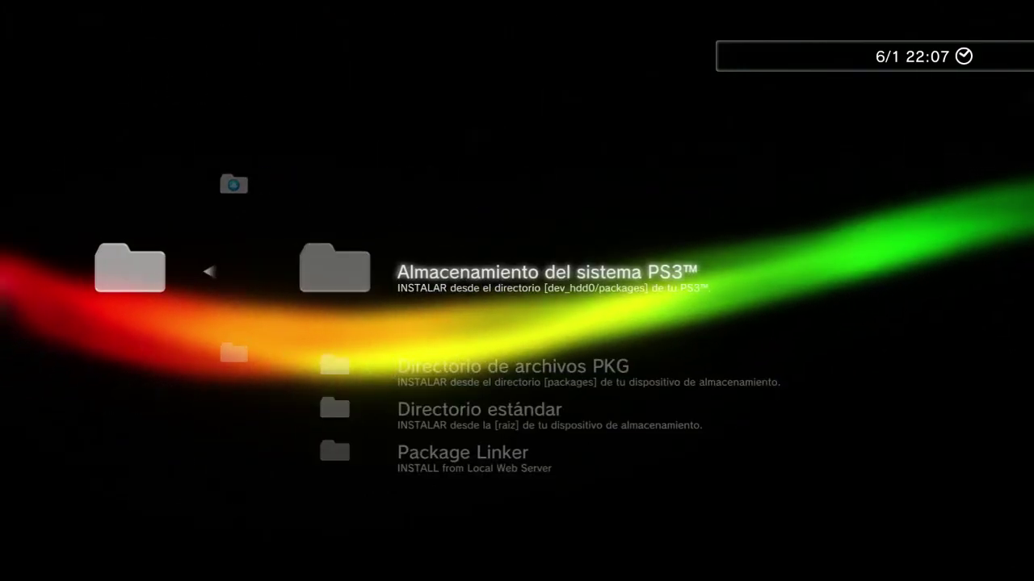
pyautogui.press('Return')
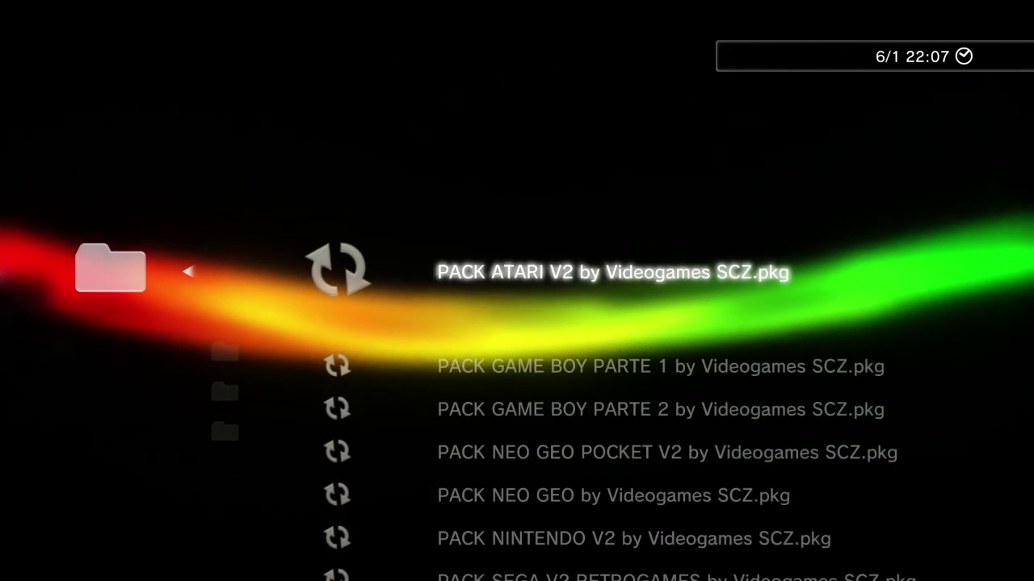
# - Install coldboot.pkg from the system storage package list and return to the Juego category
pyautogui.press('Down')
pyautogui.press('Down')
pyautogui.press('Down')
pyautogui.press('Down')
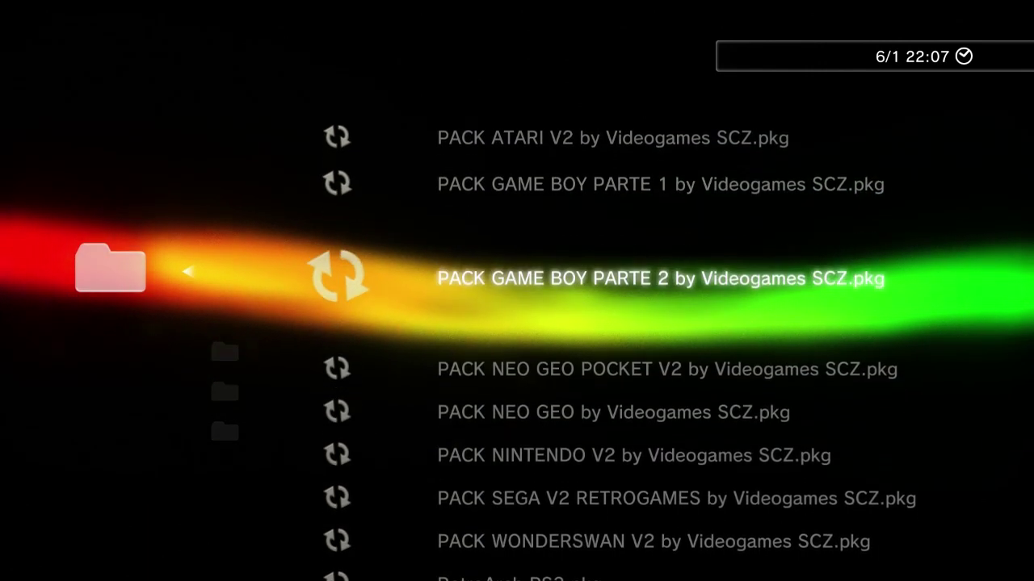
pyautogui.press('Down')
pyautogui.press('Down')
pyautogui.press('Down')
pyautogui.press('Down')
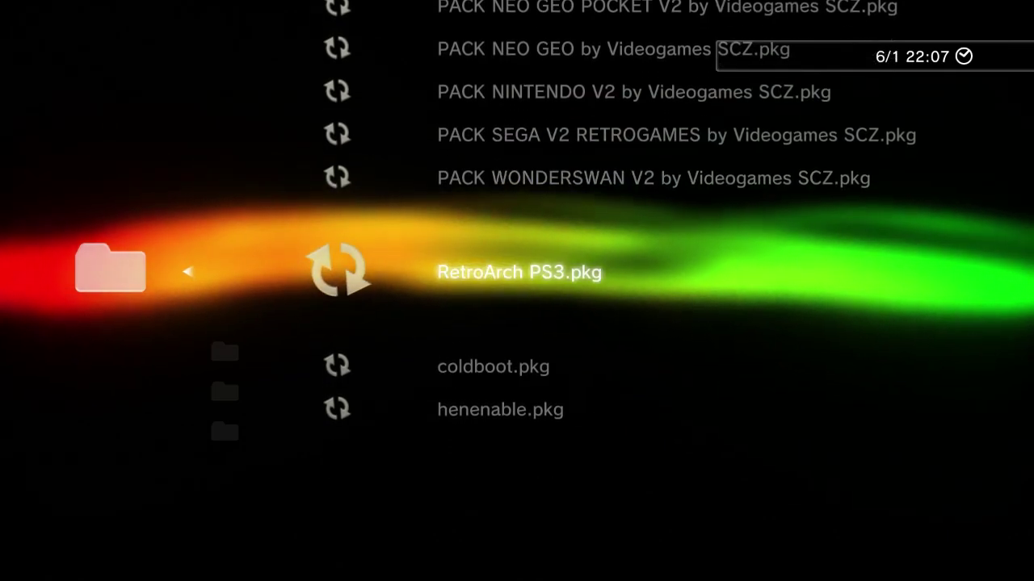
pyautogui.press('Down')
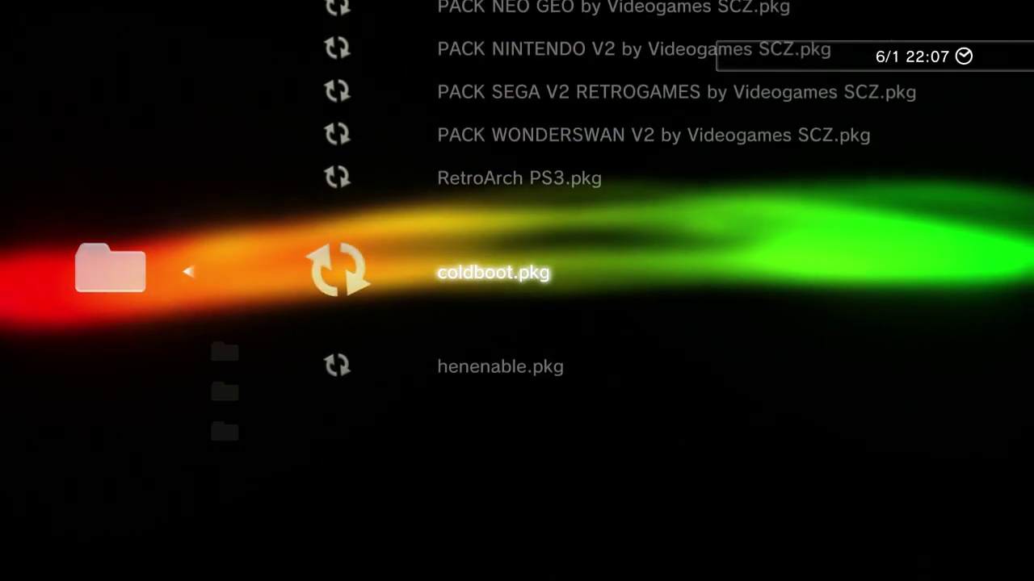
pyautogui.press('Return')
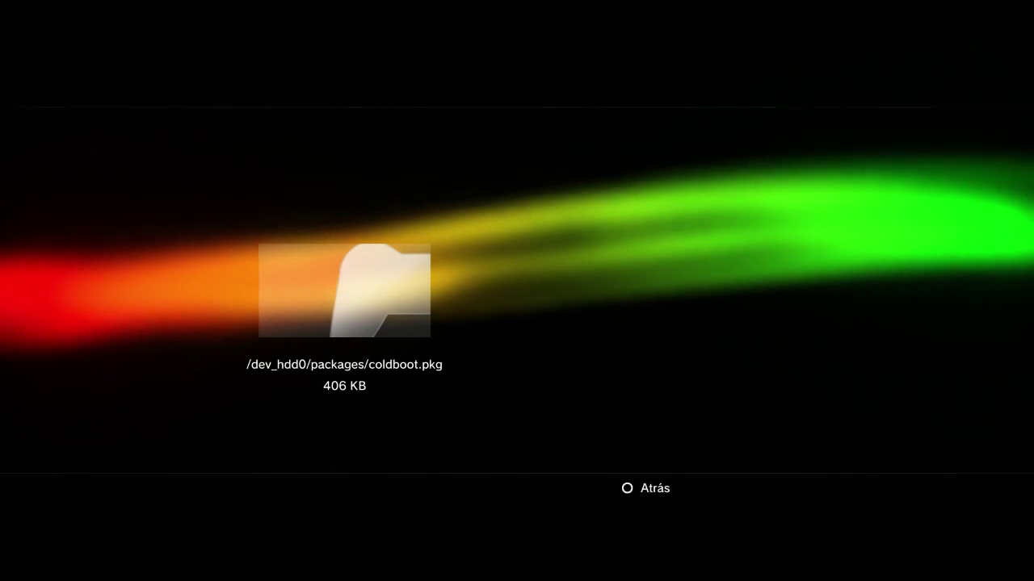
pyautogui.press('Escape')
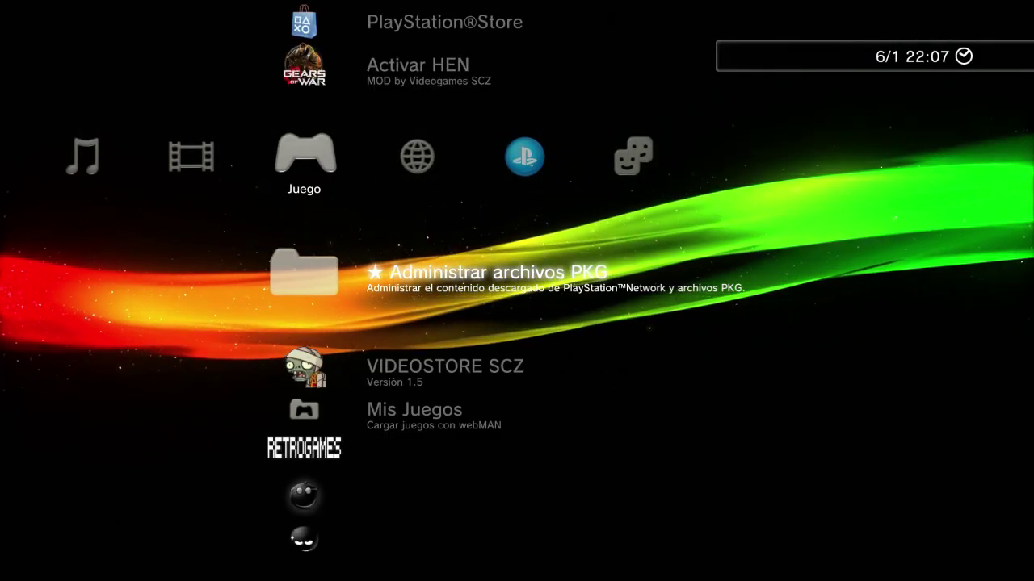
# - Perform a Quick Restart through Red > Hybrid Firmware Tools > Restart PS3, and log in with the preselected user profile
pyautogui.press('Right')
pyautogui.press('Up')
pyautogui.press('Up')
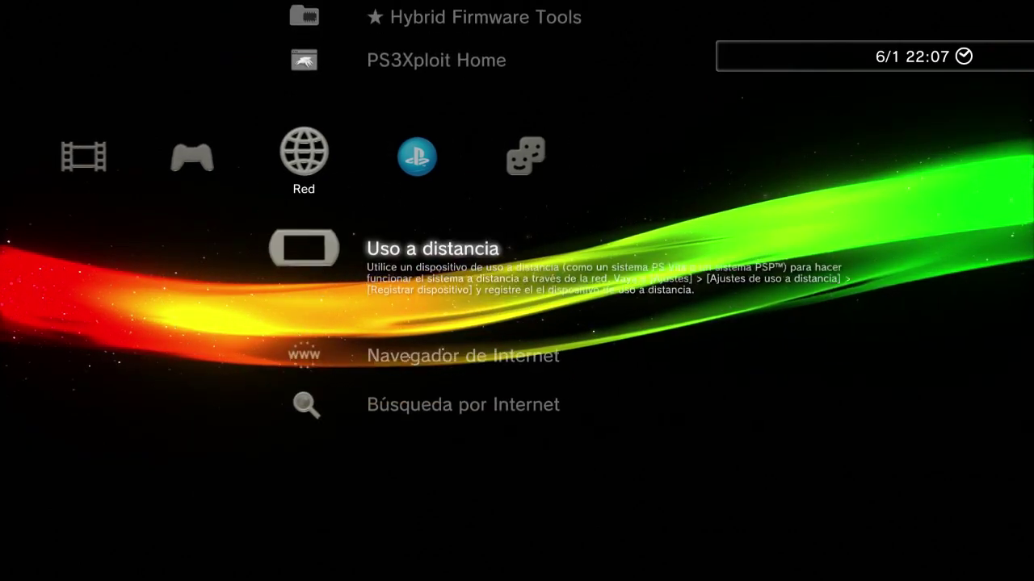
pyautogui.press('Up')
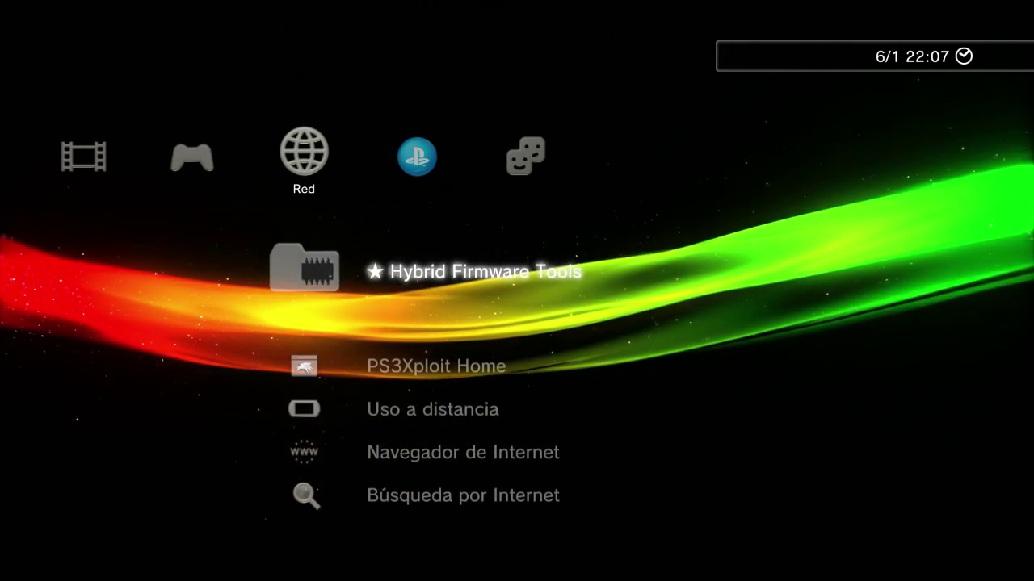
pyautogui.press('Return')
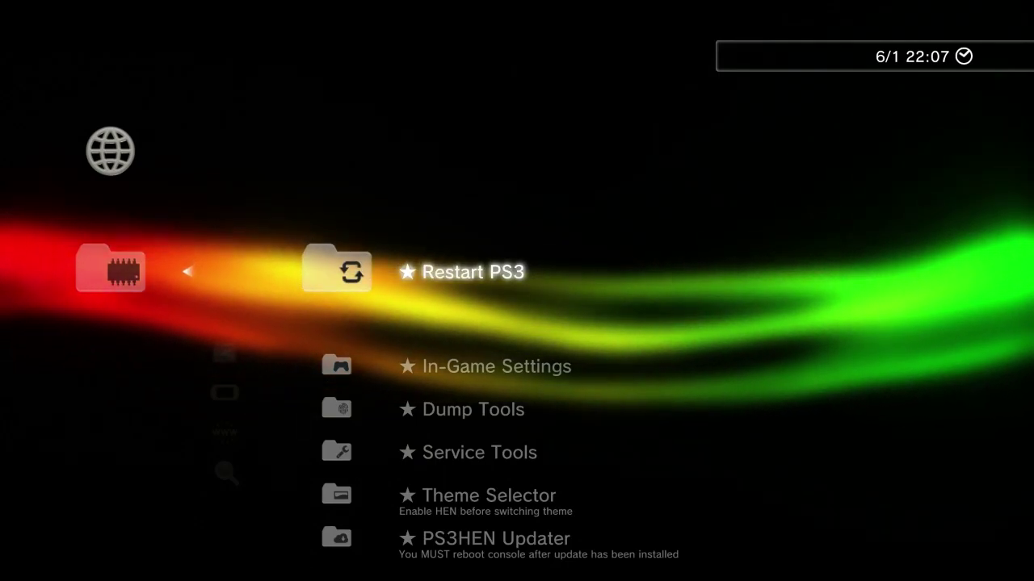
pyautogui.press('Return')
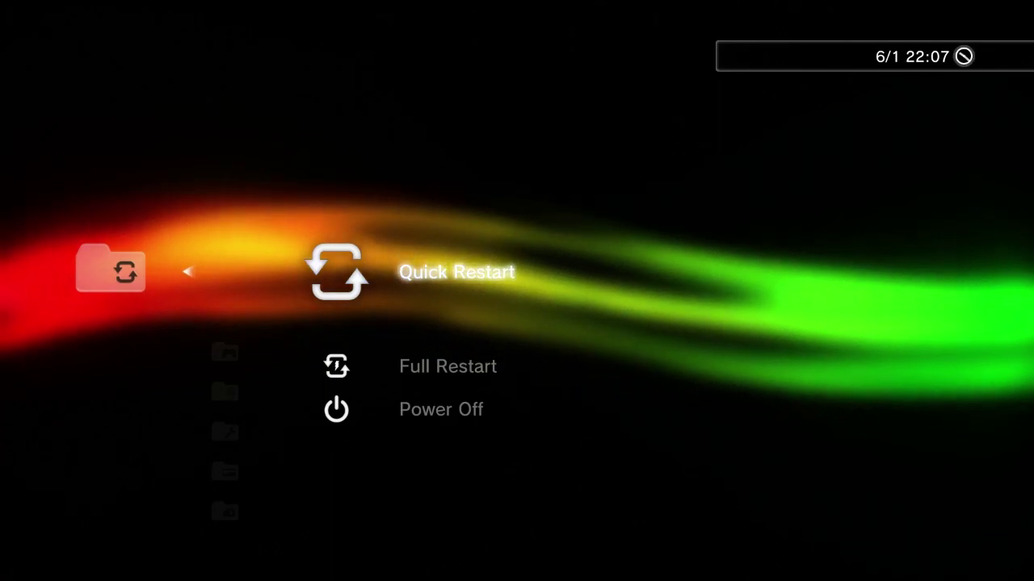
pyautogui.press('Return')
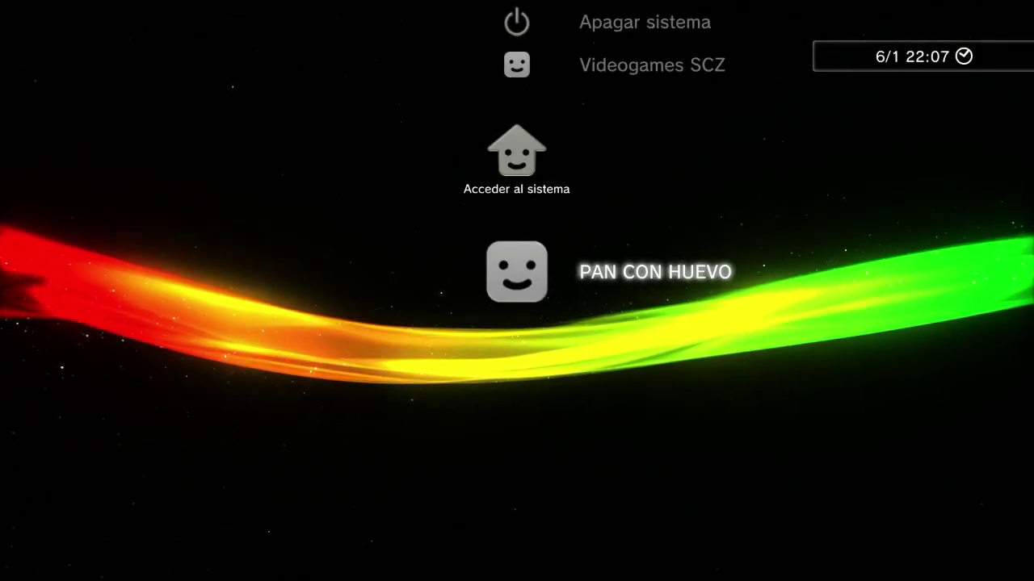
pyautogui.press('Return')
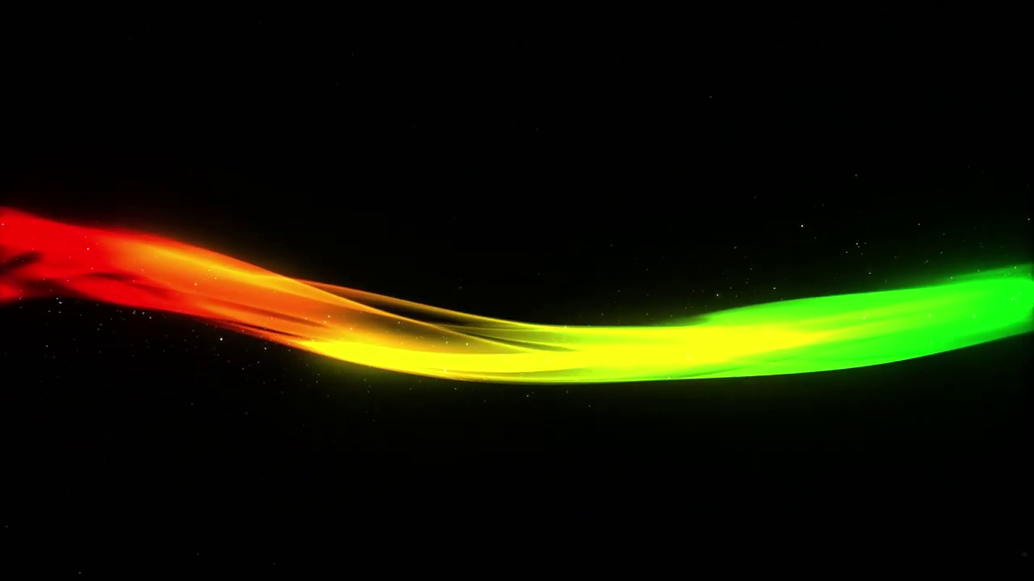